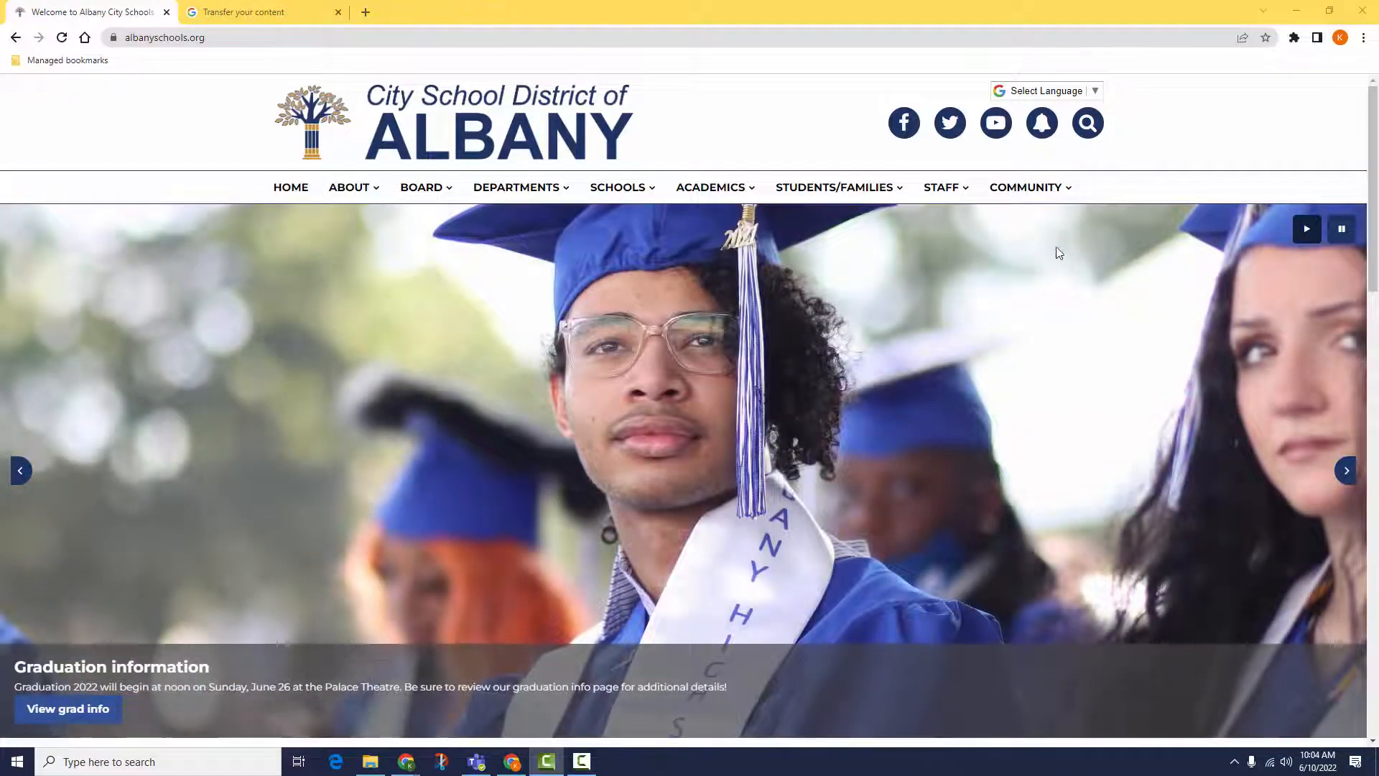
Step: Bring up the STAFF menu in the Albany City School District site navigation
mouse_move(967, 193)
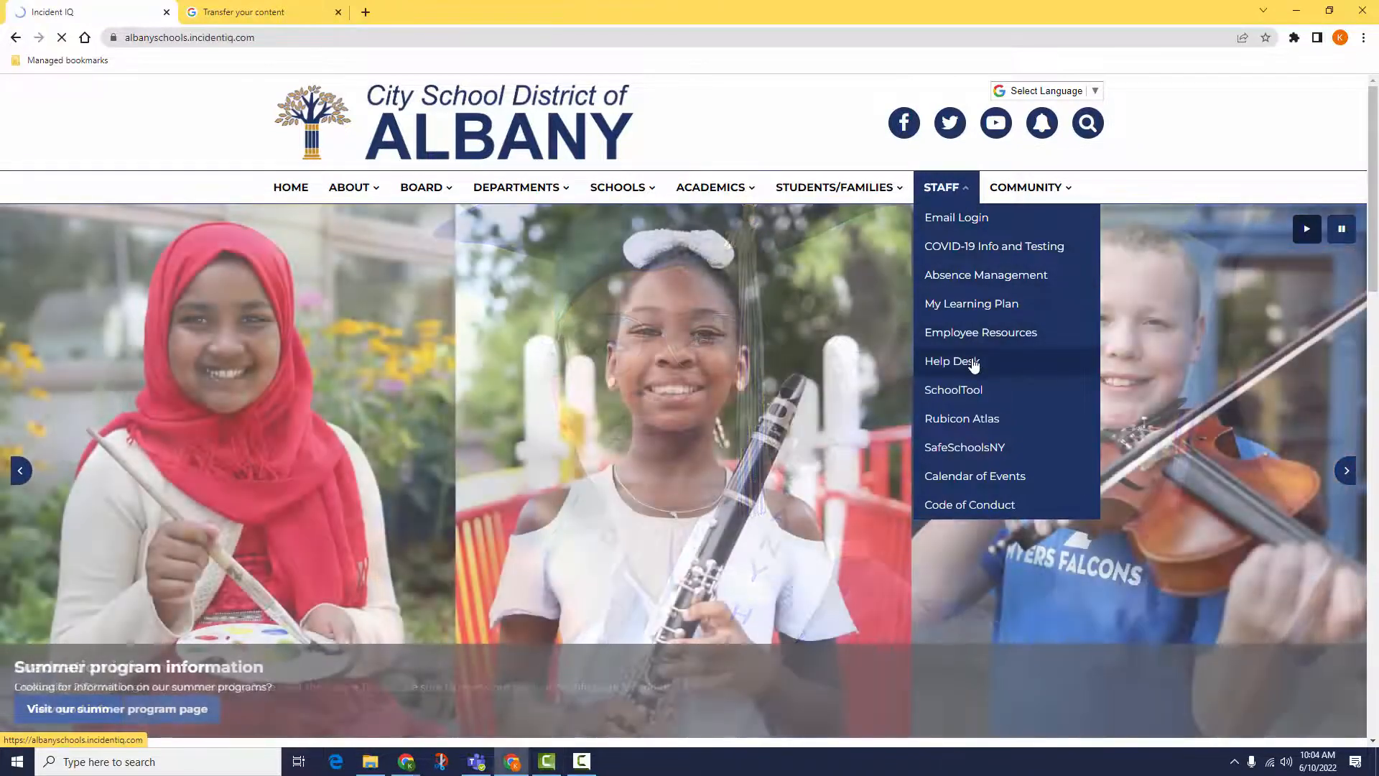
Step: Open the district Help Desk login page, then clear the browser's address bar
click(974, 363)
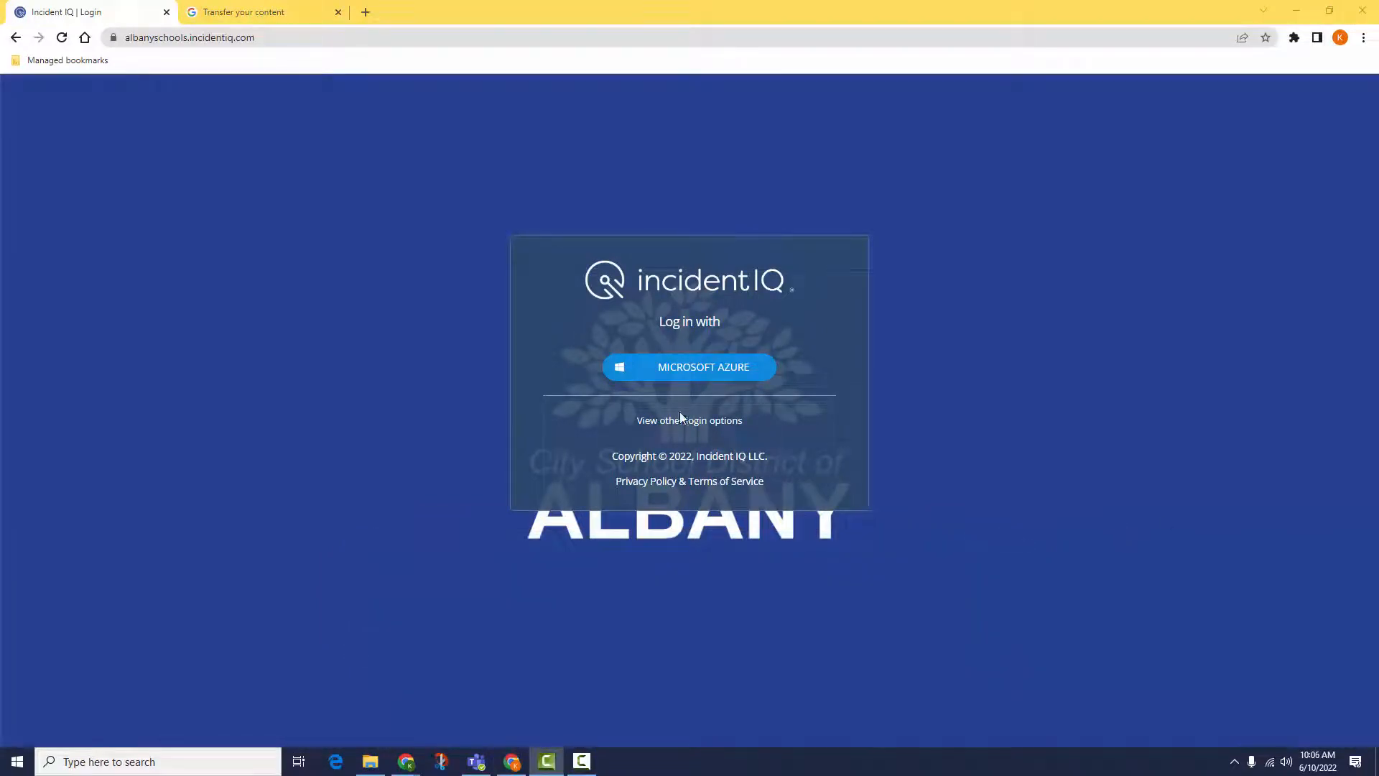
click(274, 39)
key(BackSpace)
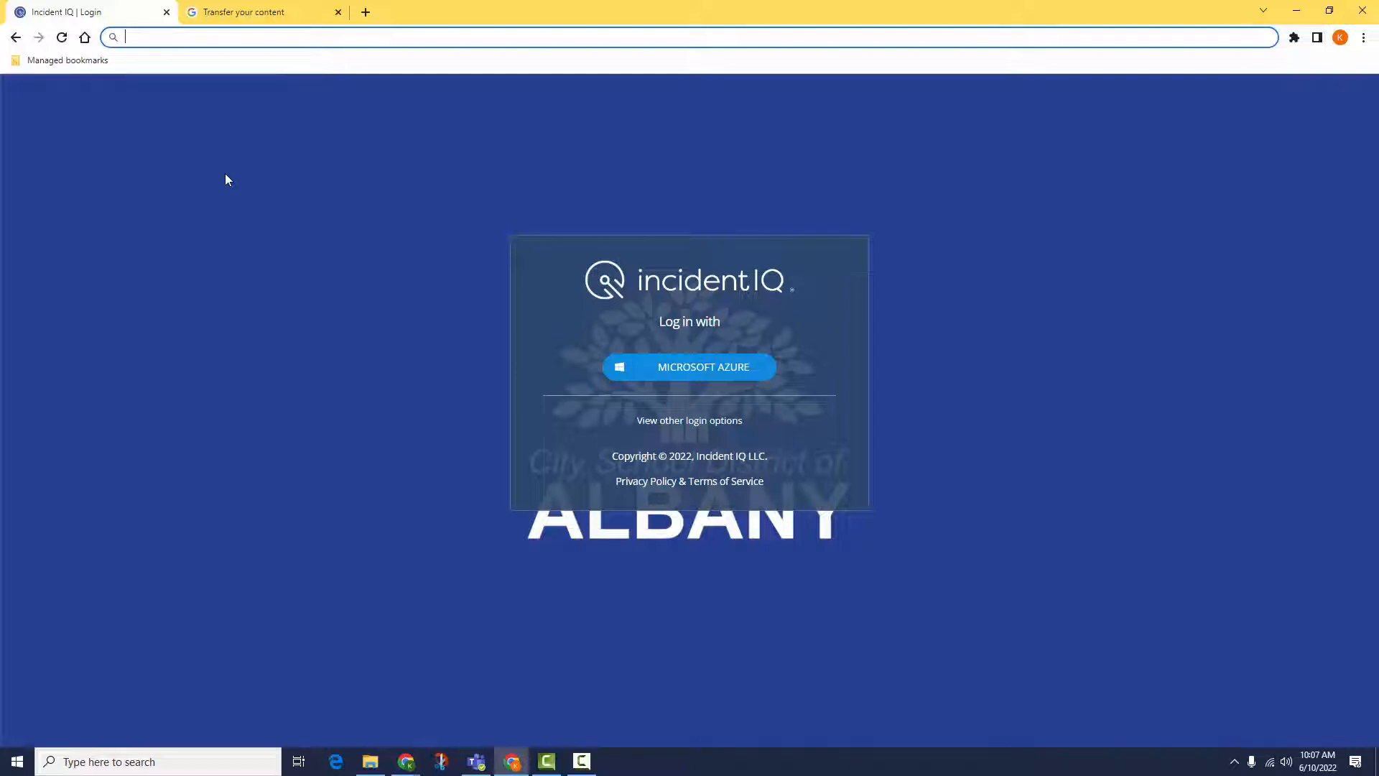
Step: Go to takeout.google.com/transfer and enter the destination account's Gmail address
text(take)
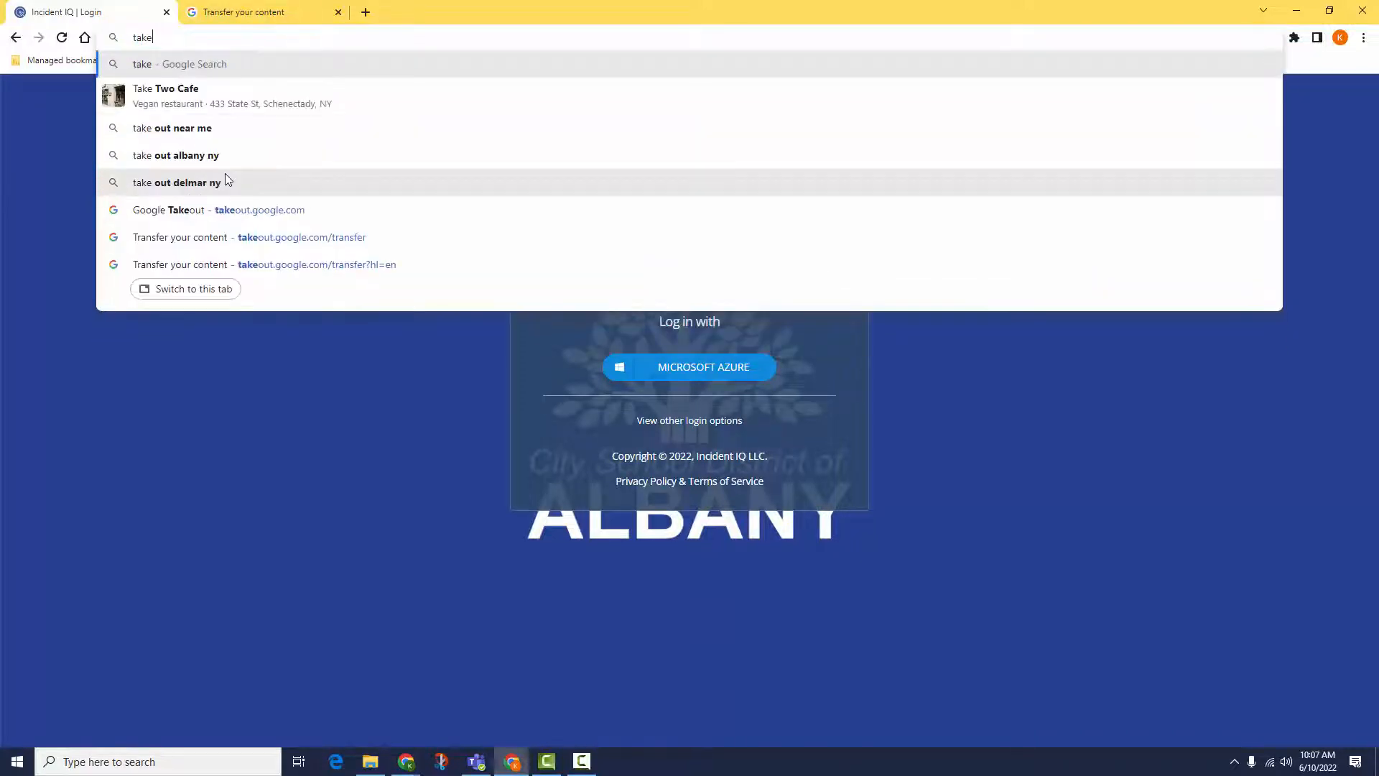
text(out.google.c)
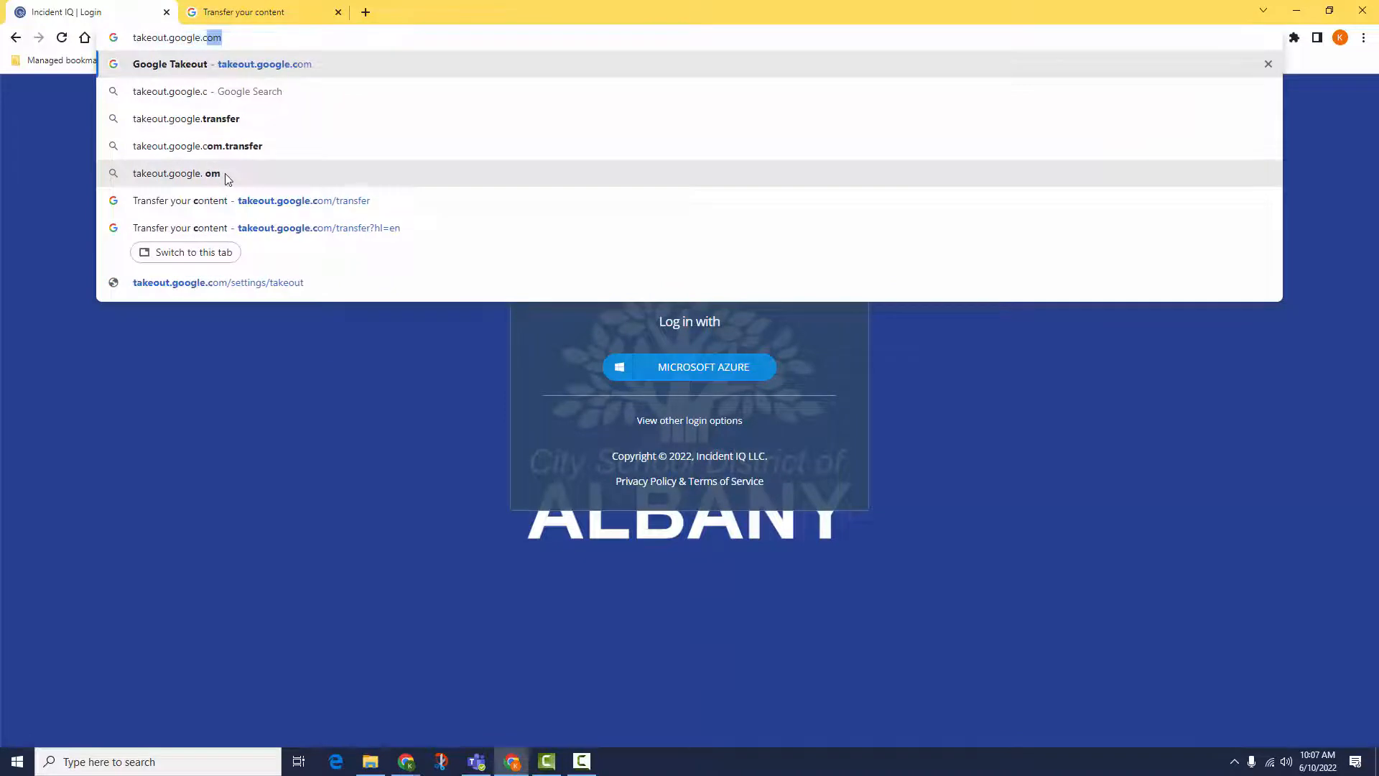
text(om/transf)
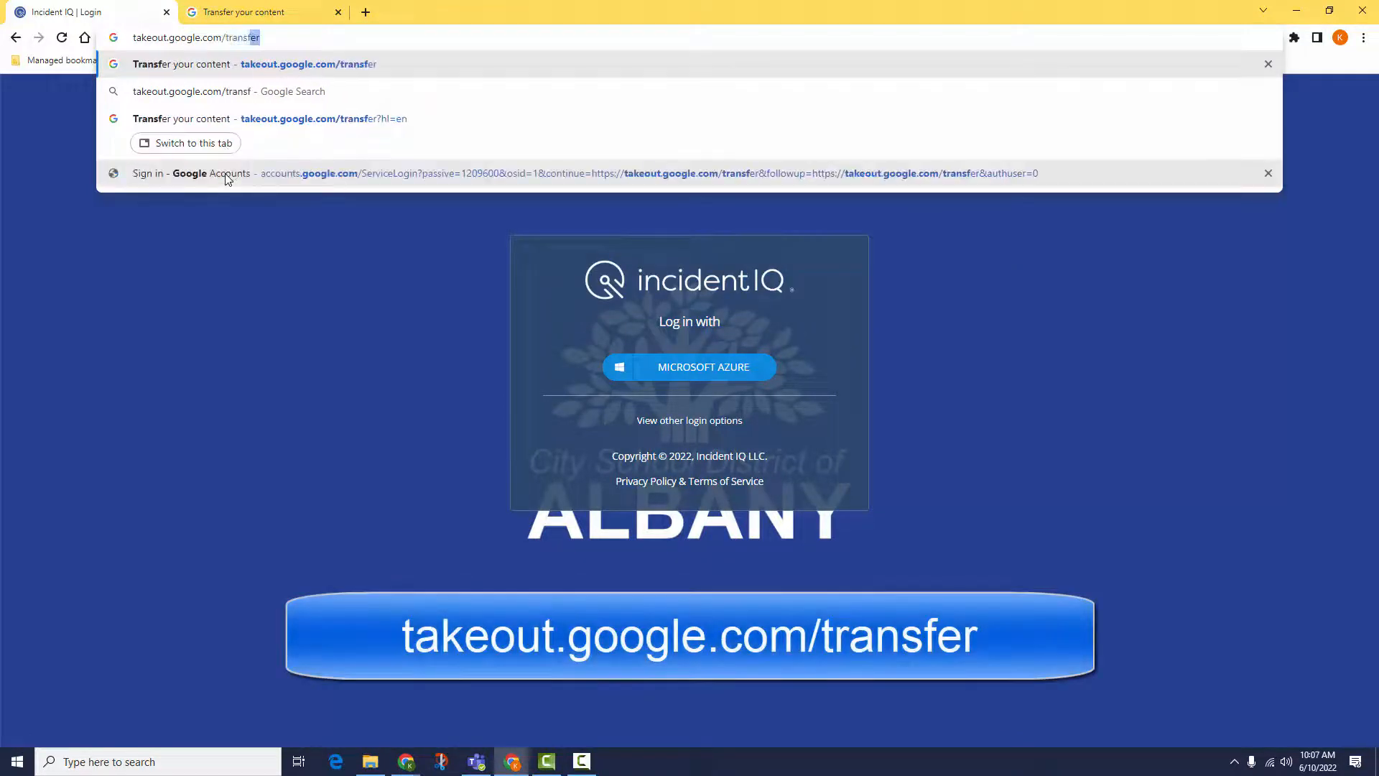
text(er)
key(Return)
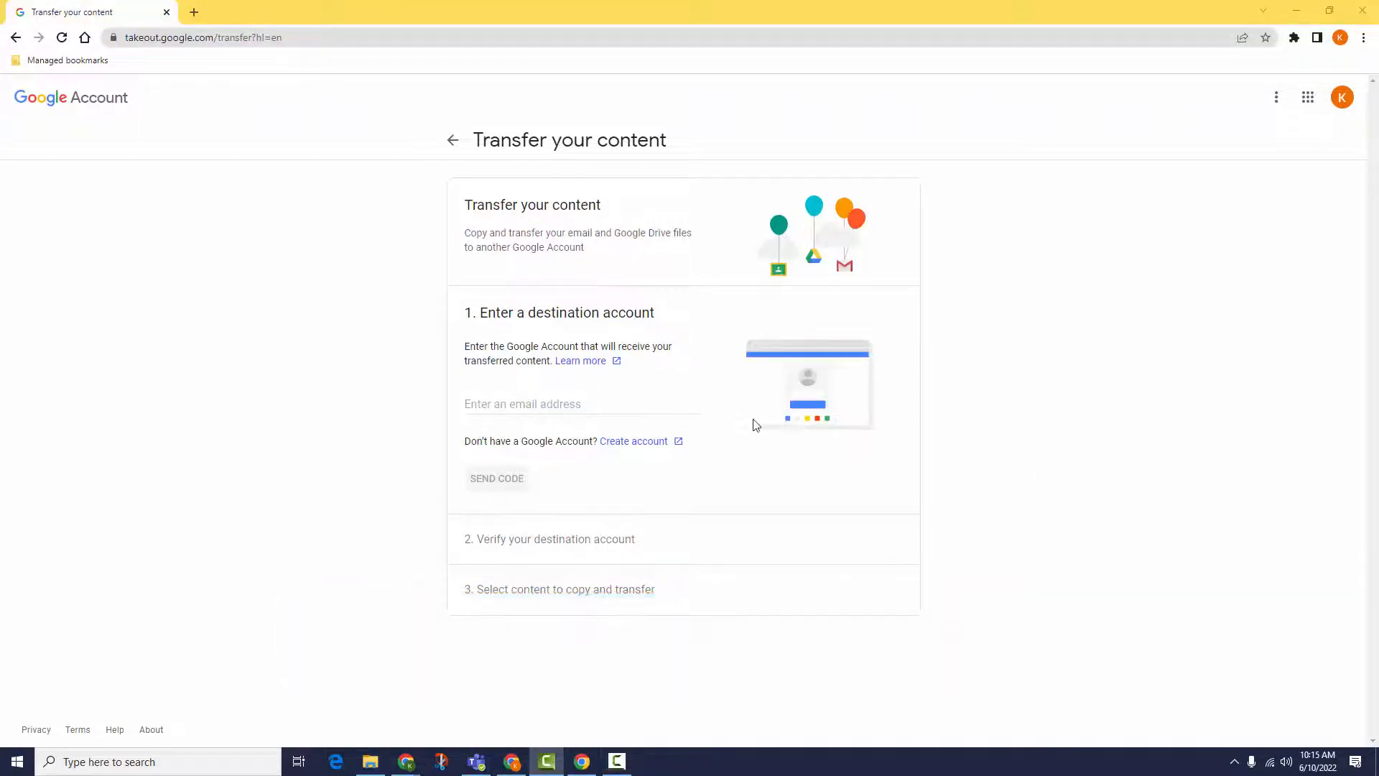
click(643, 401)
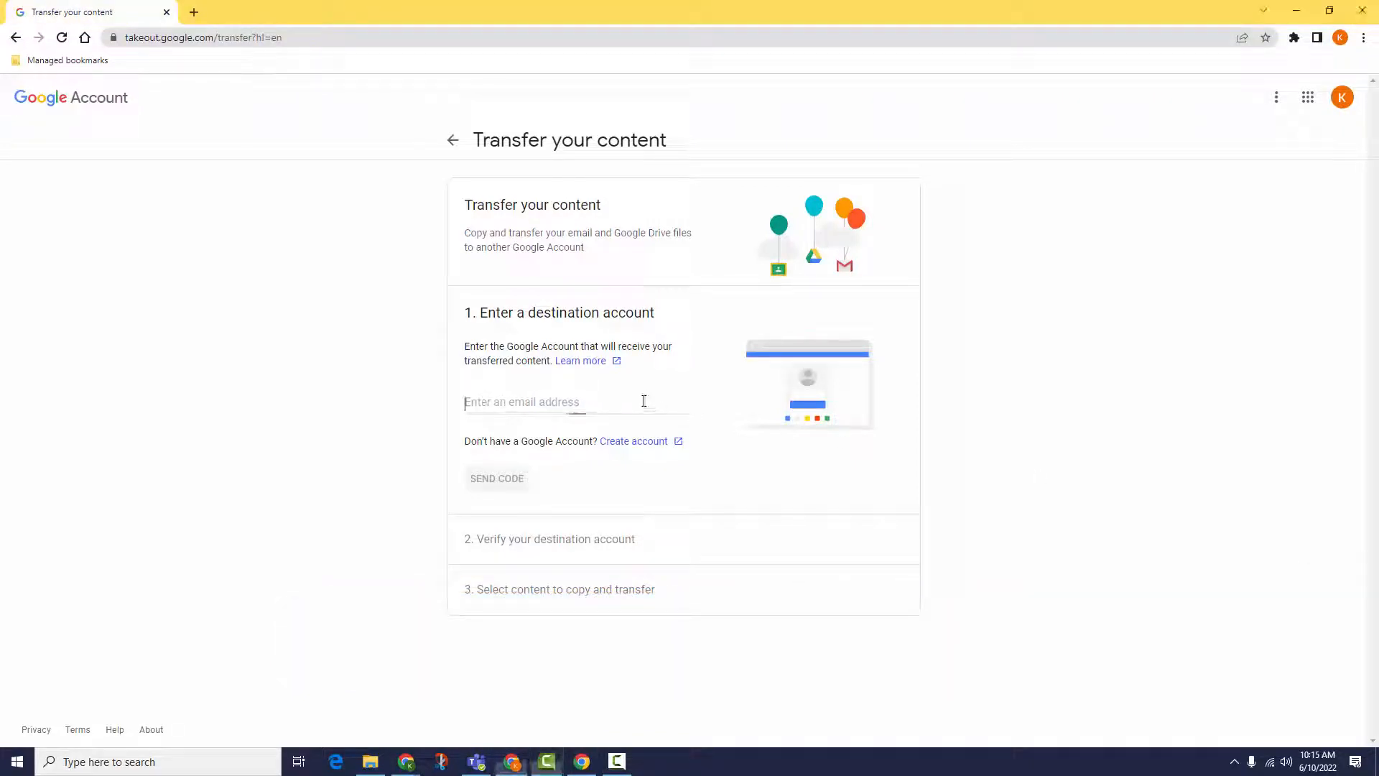
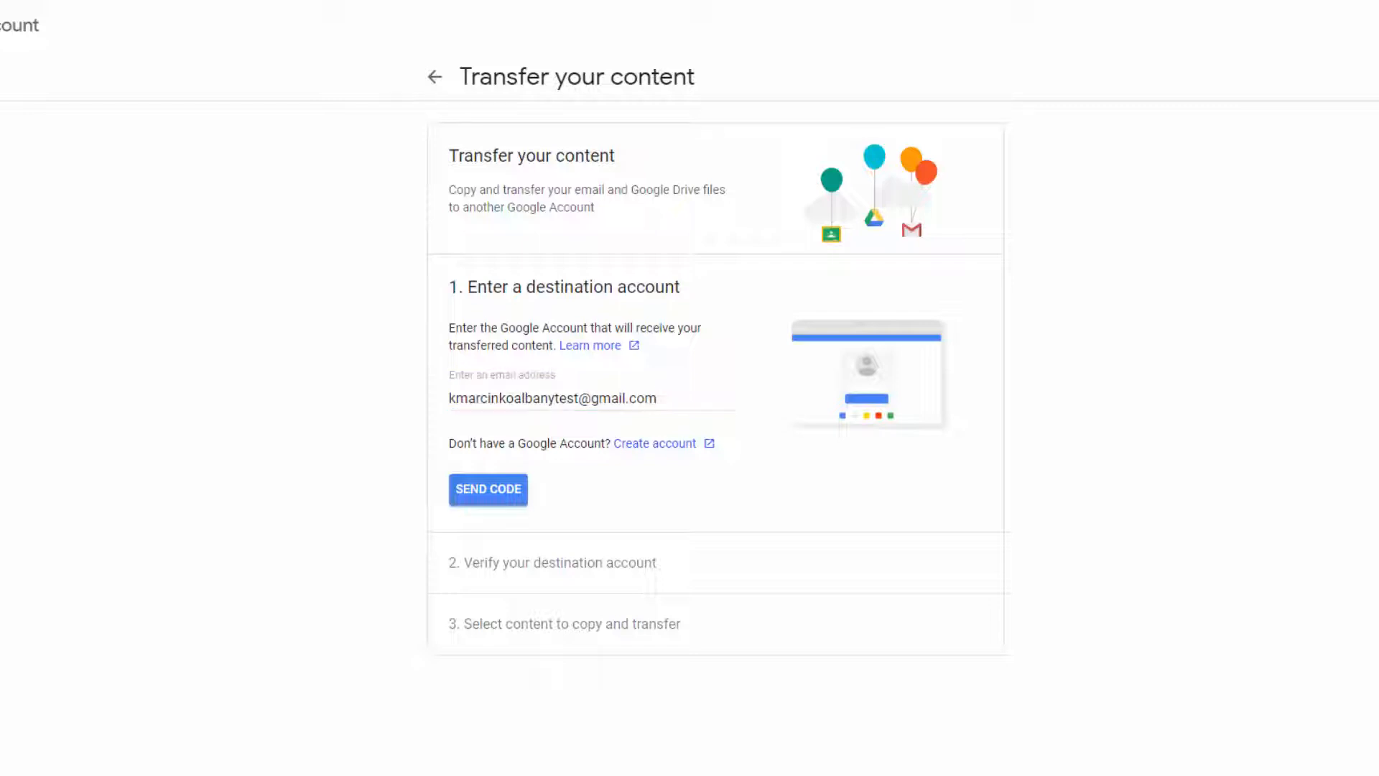
Step: Send the verification code, then copy the confirmation code from Gmail's Verify your account email
click(503, 497)
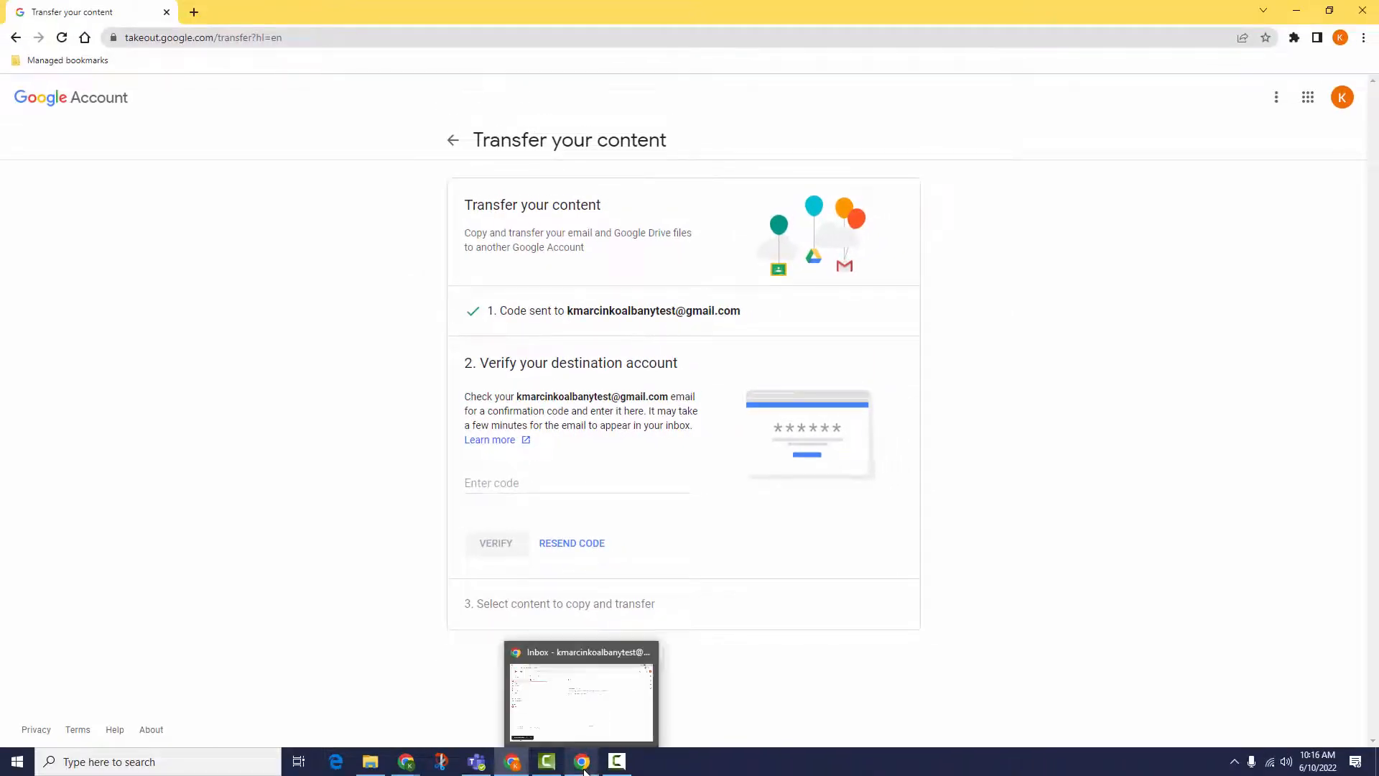
click(583, 763)
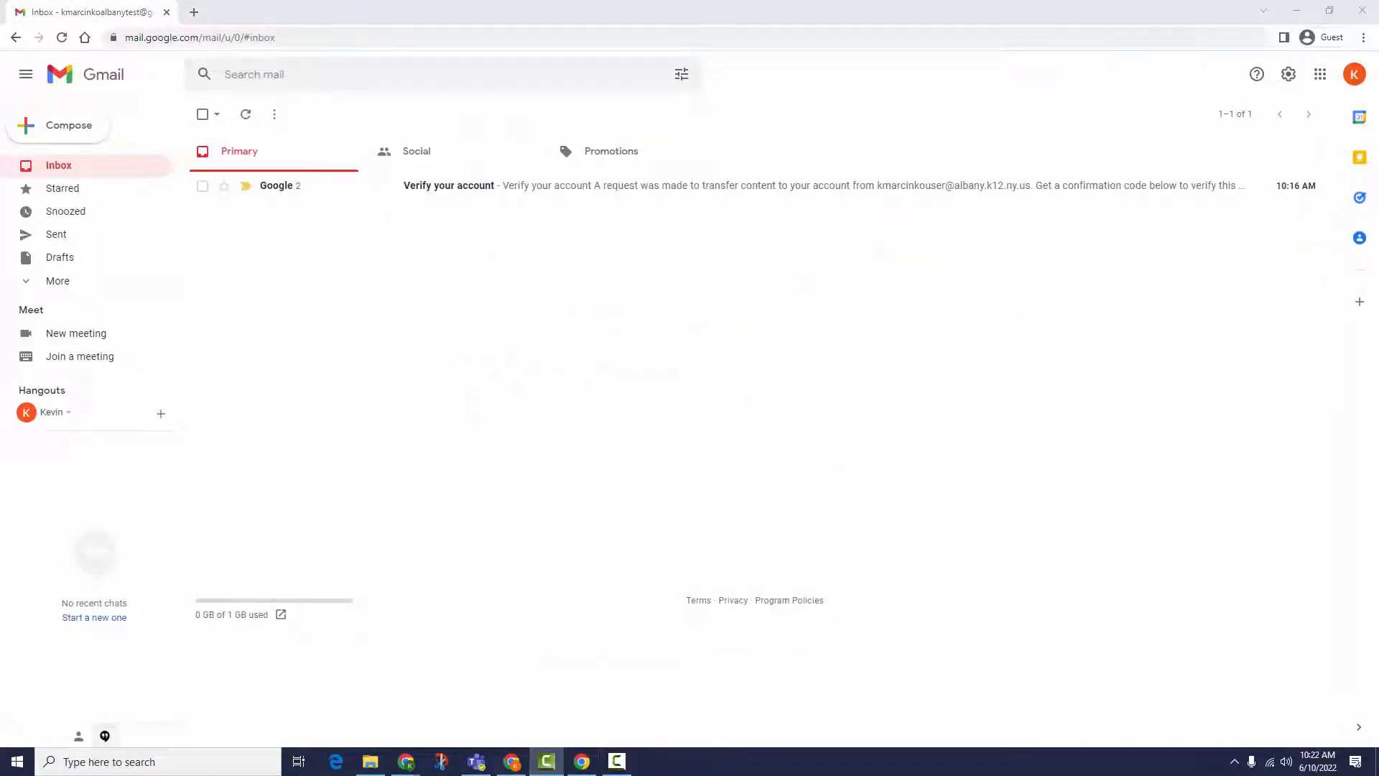
click(662, 191)
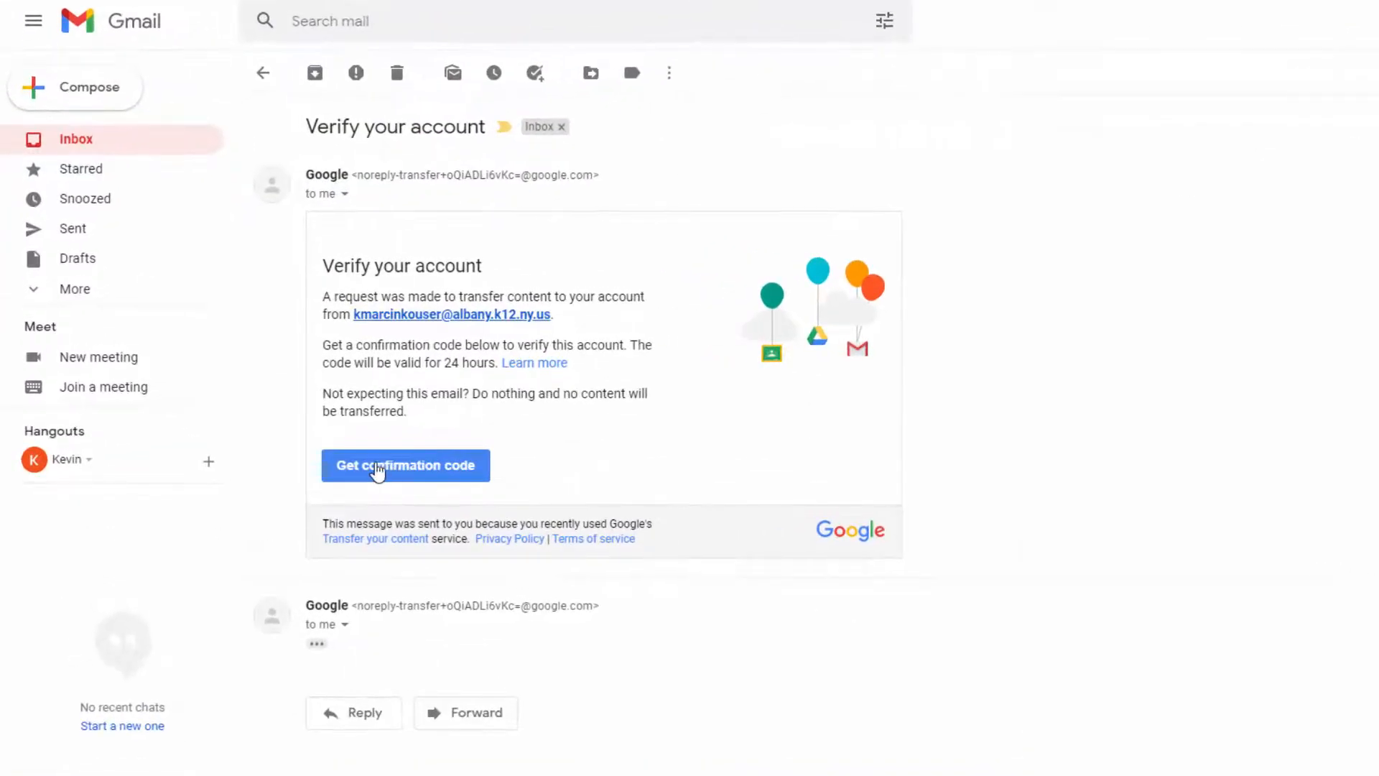
click(378, 472)
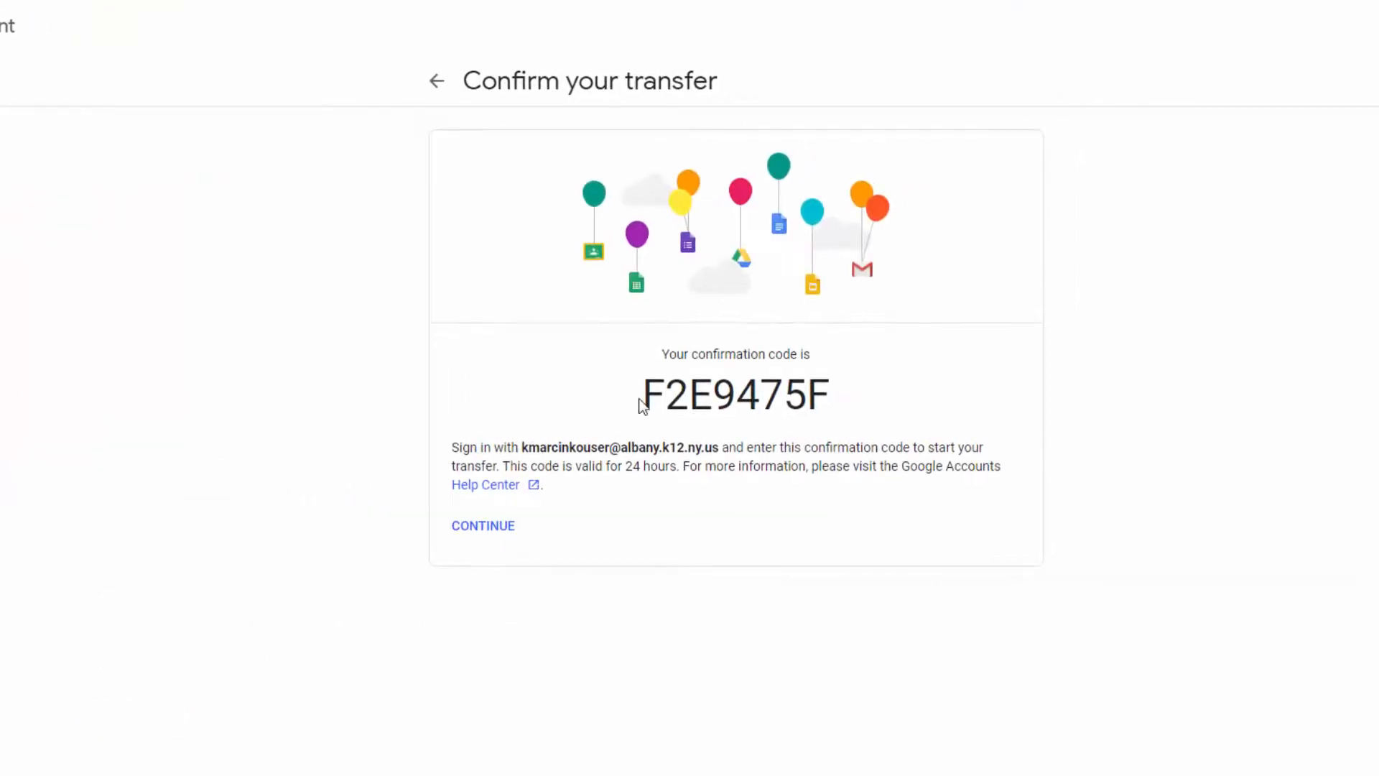
drag(643, 395, 832, 395)
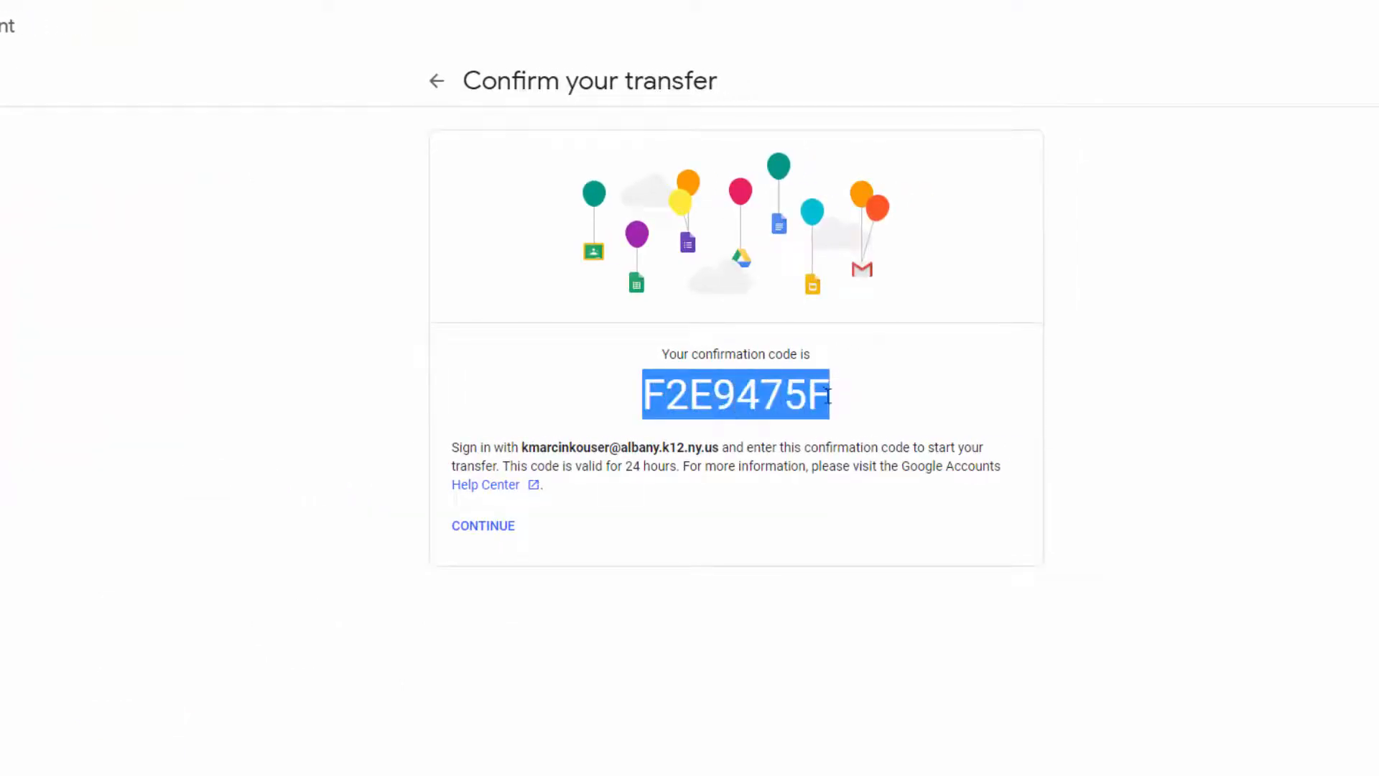
right_click(735, 403)
click(787, 418)
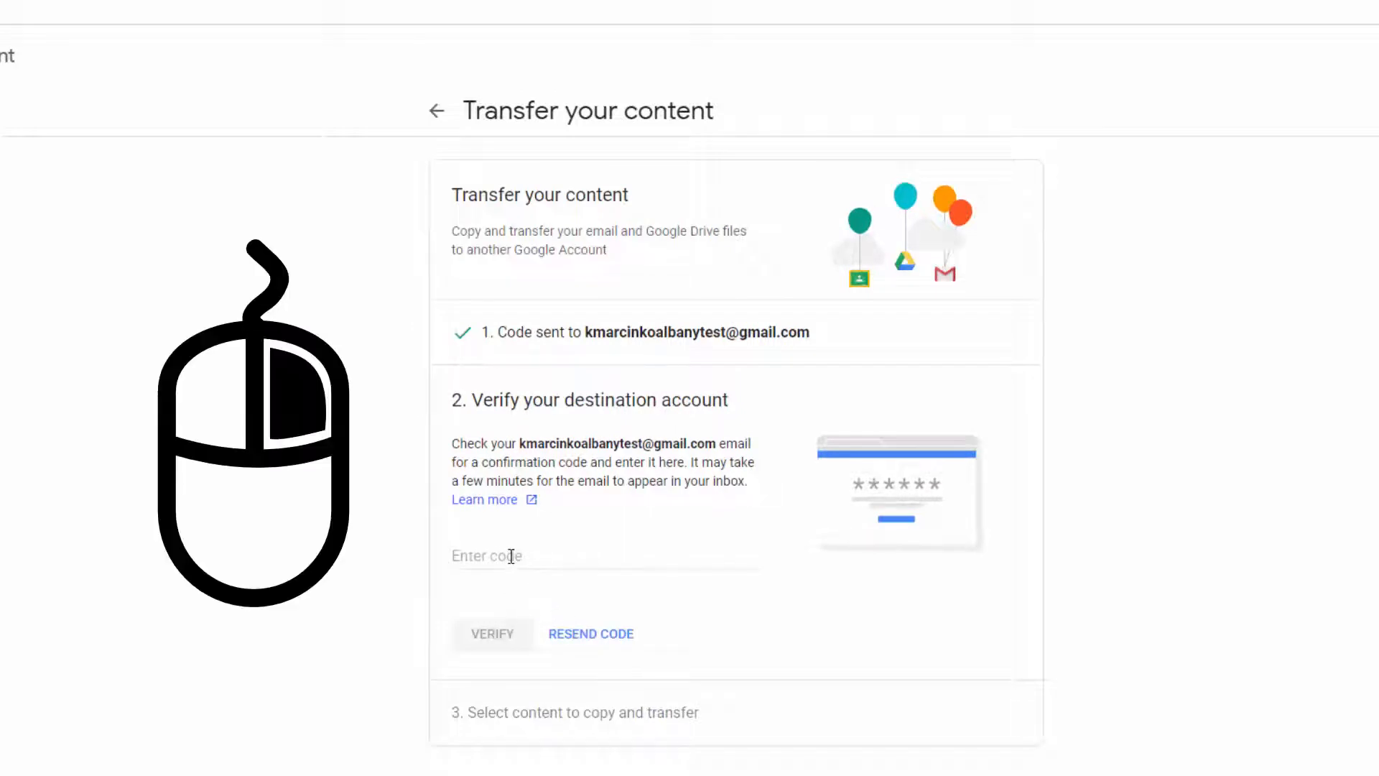
Step: Paste the code to verify the destination, exclude Gmail, and start the Drive-only transfer
right_click(511, 556)
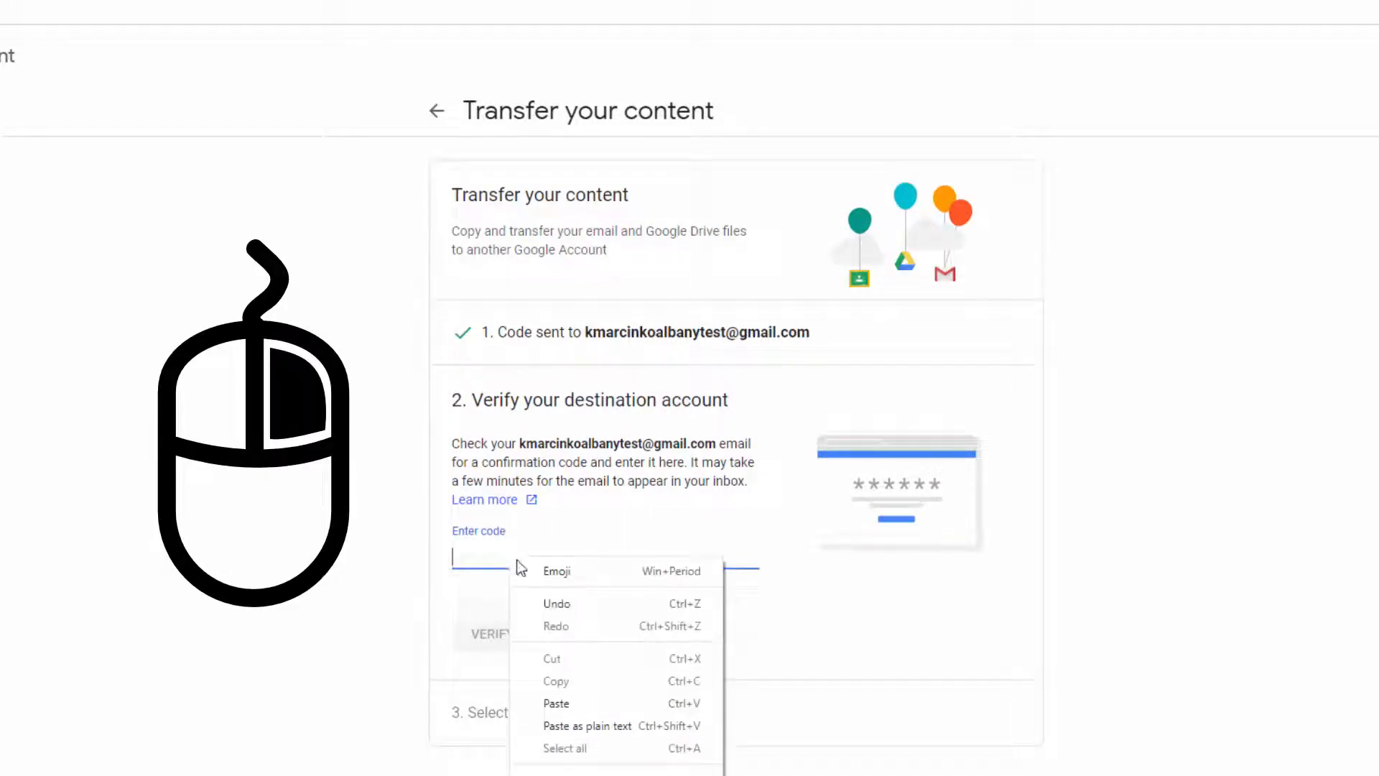
click(580, 709)
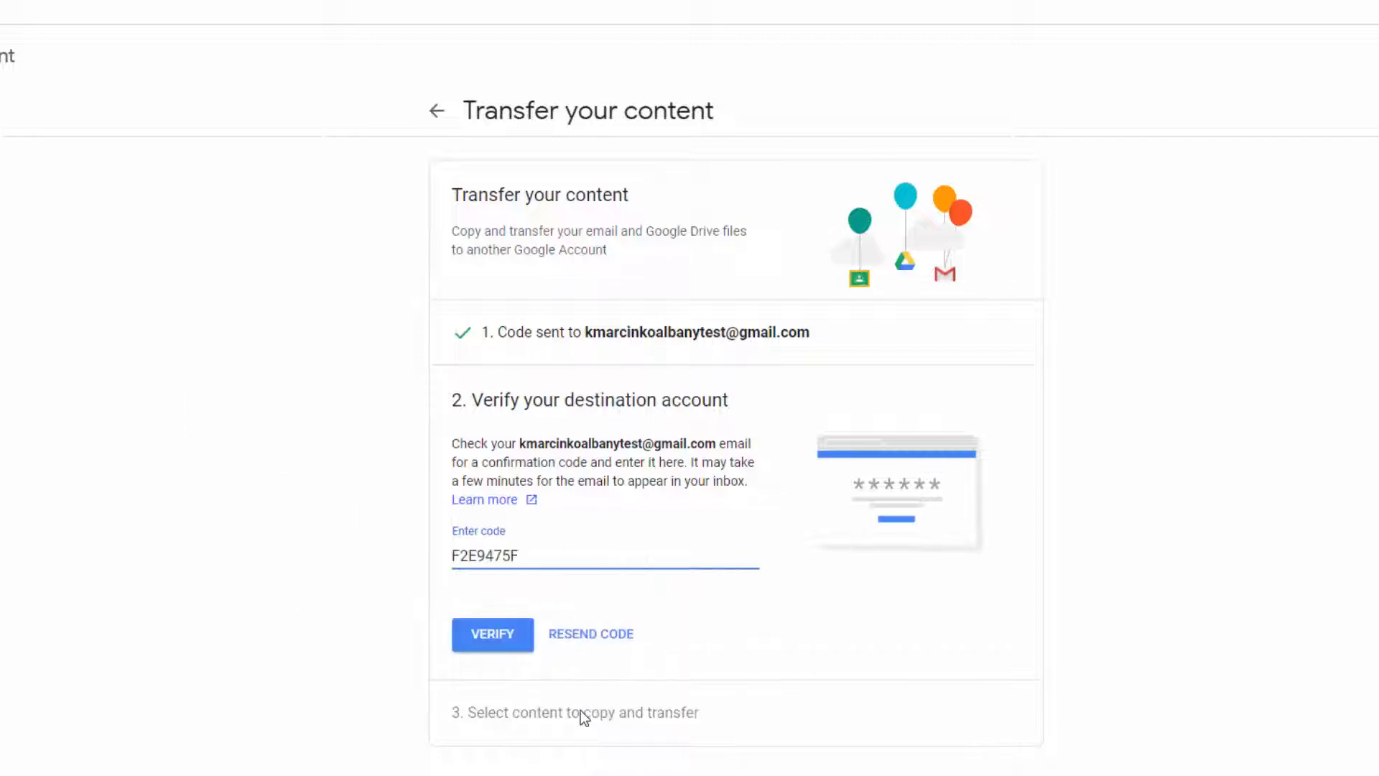
click(503, 646)
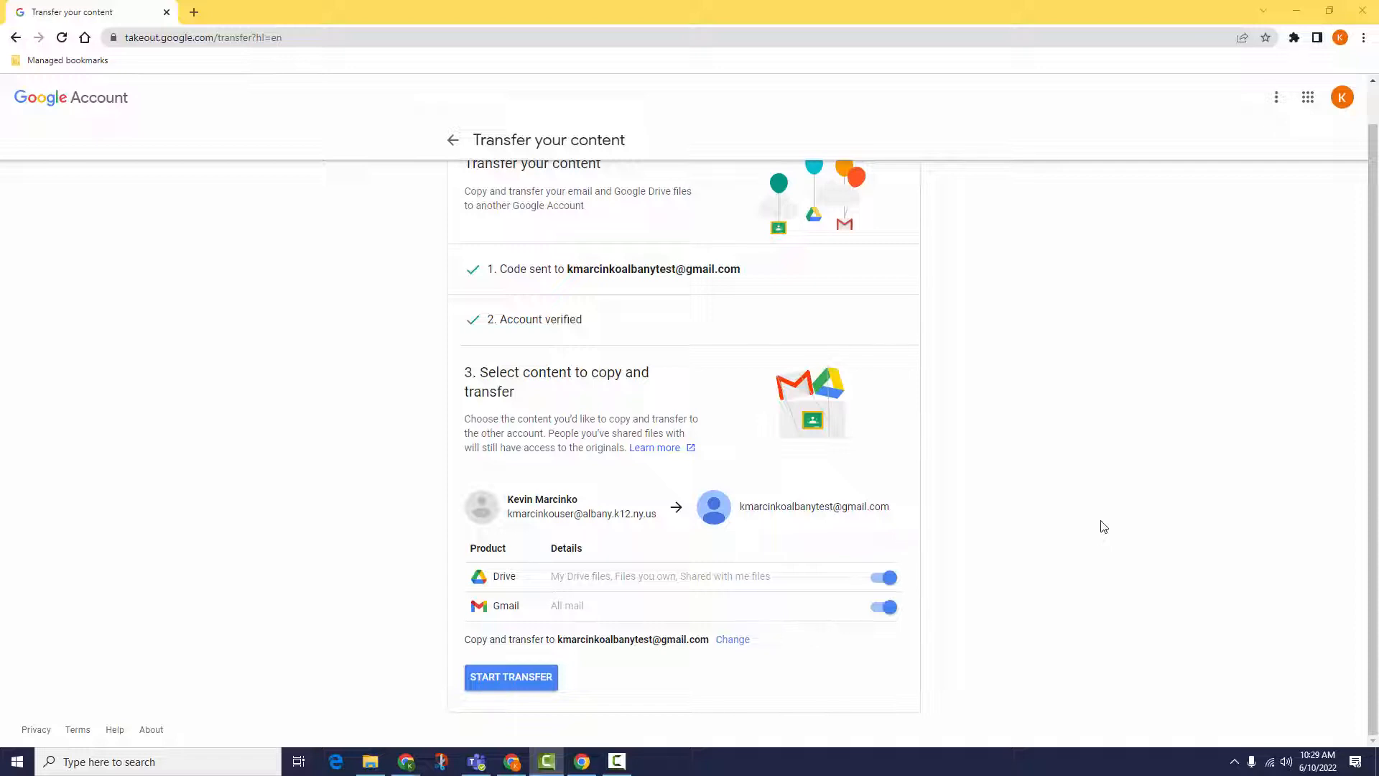
click(888, 607)
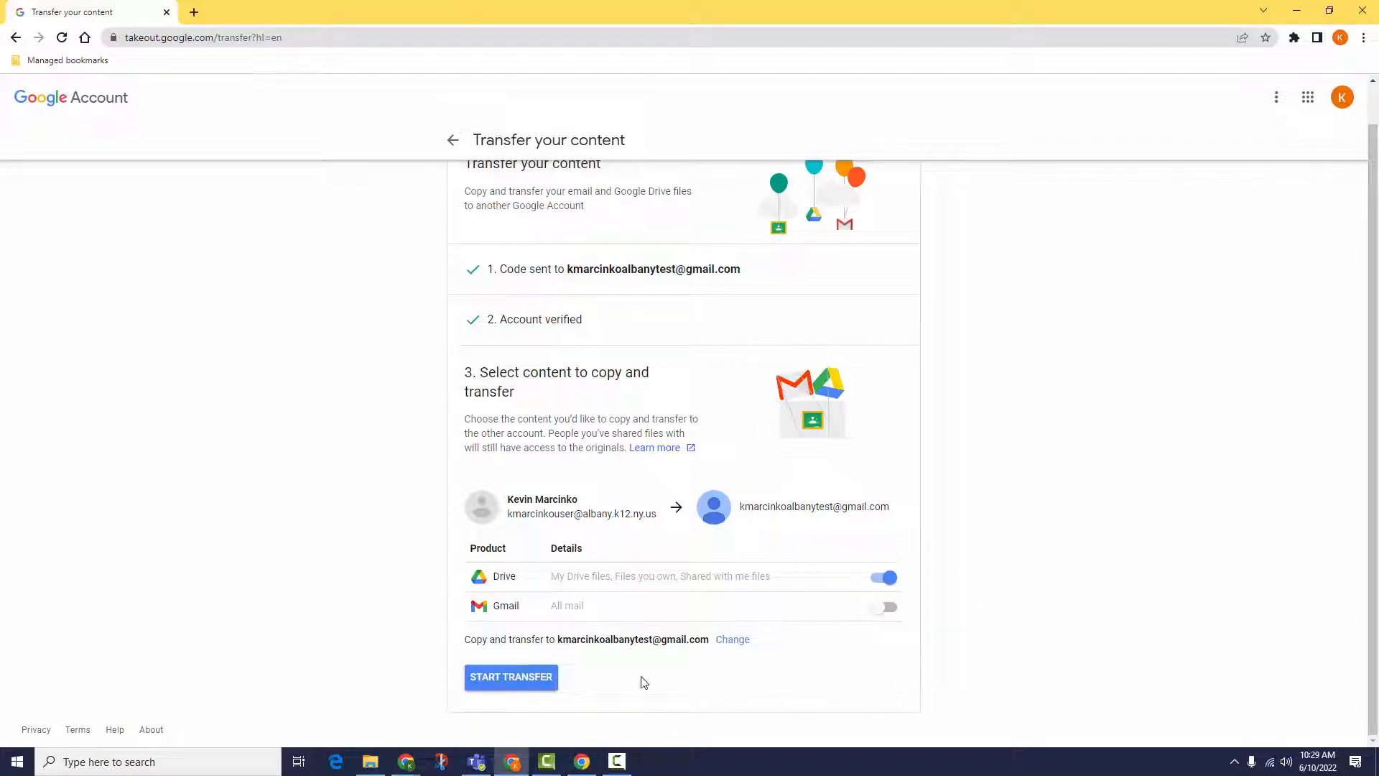
click(548, 677)
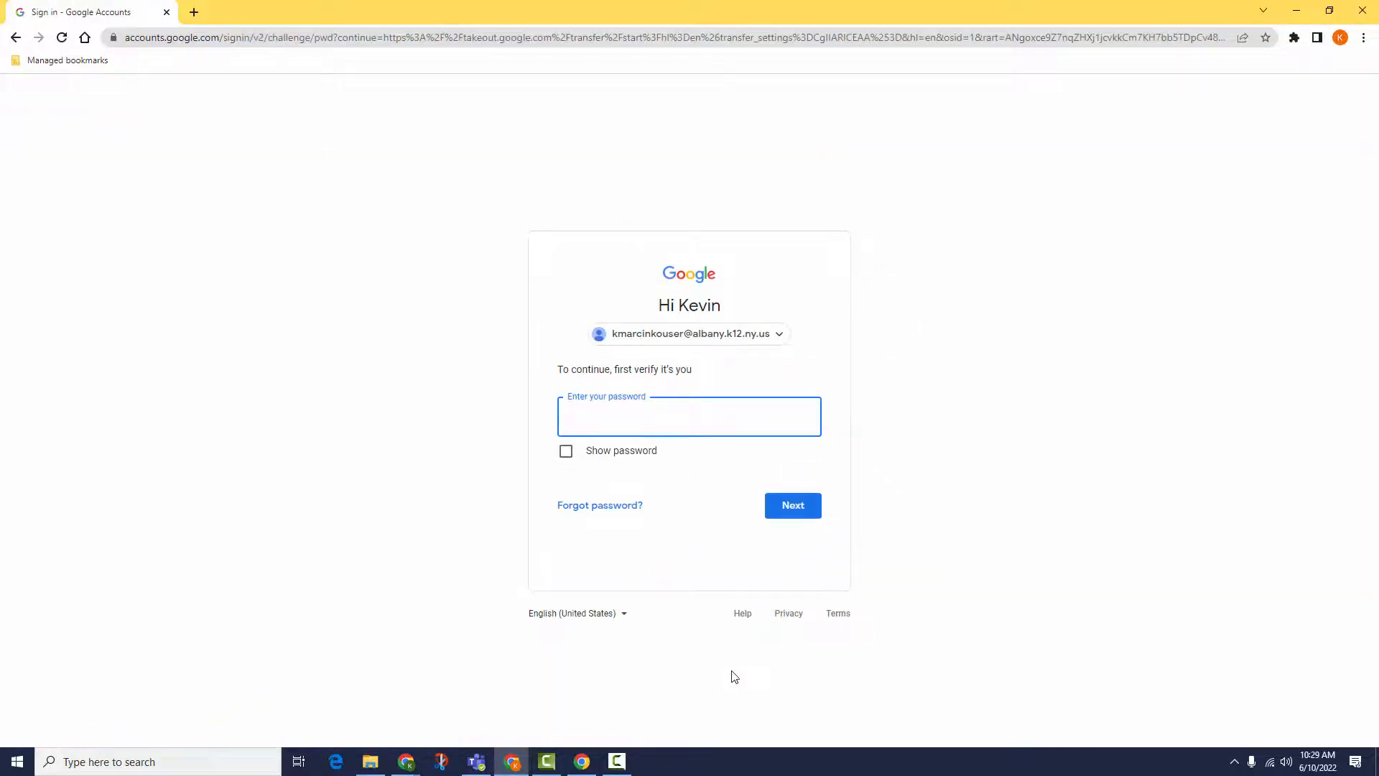
Step: Confirm the transfer with the account password, then select the current address bar URL
text(••••)
key(Return)
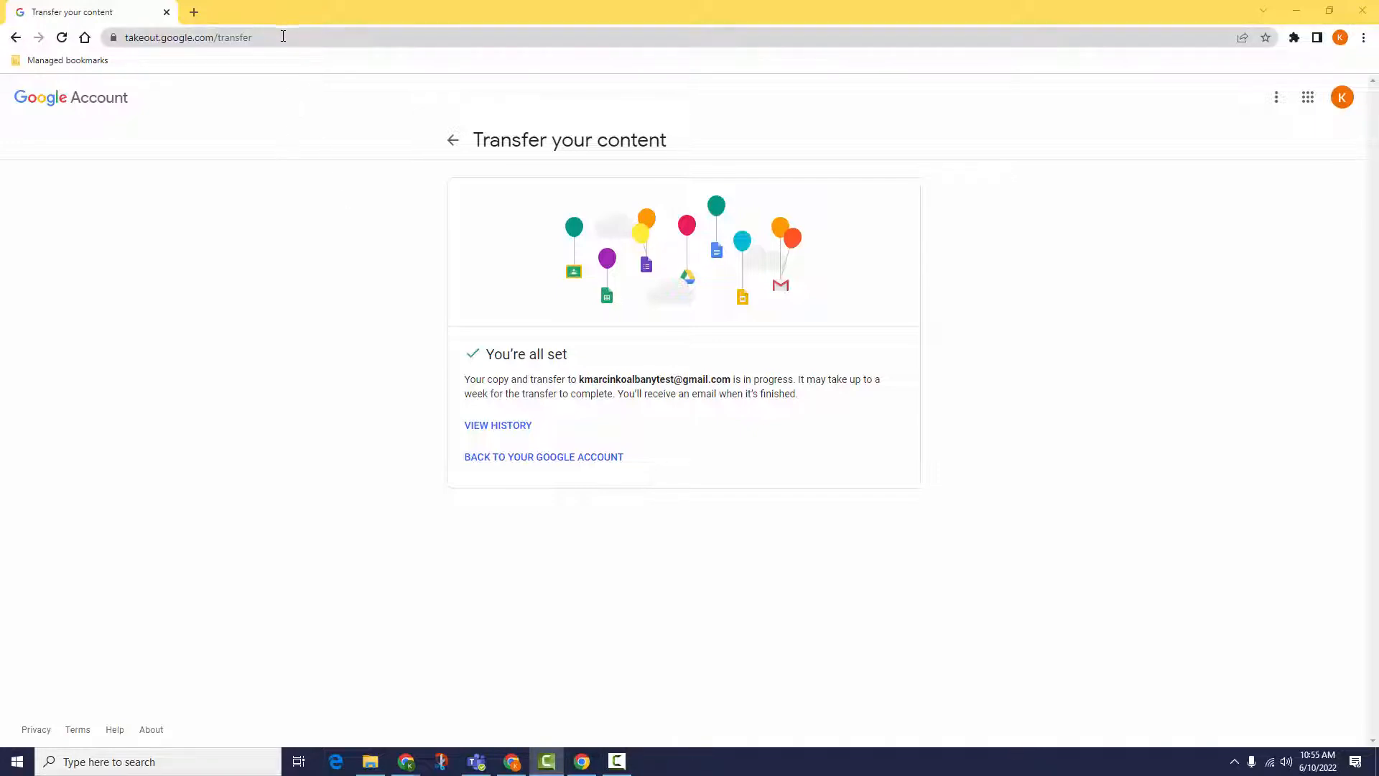
click(283, 36)
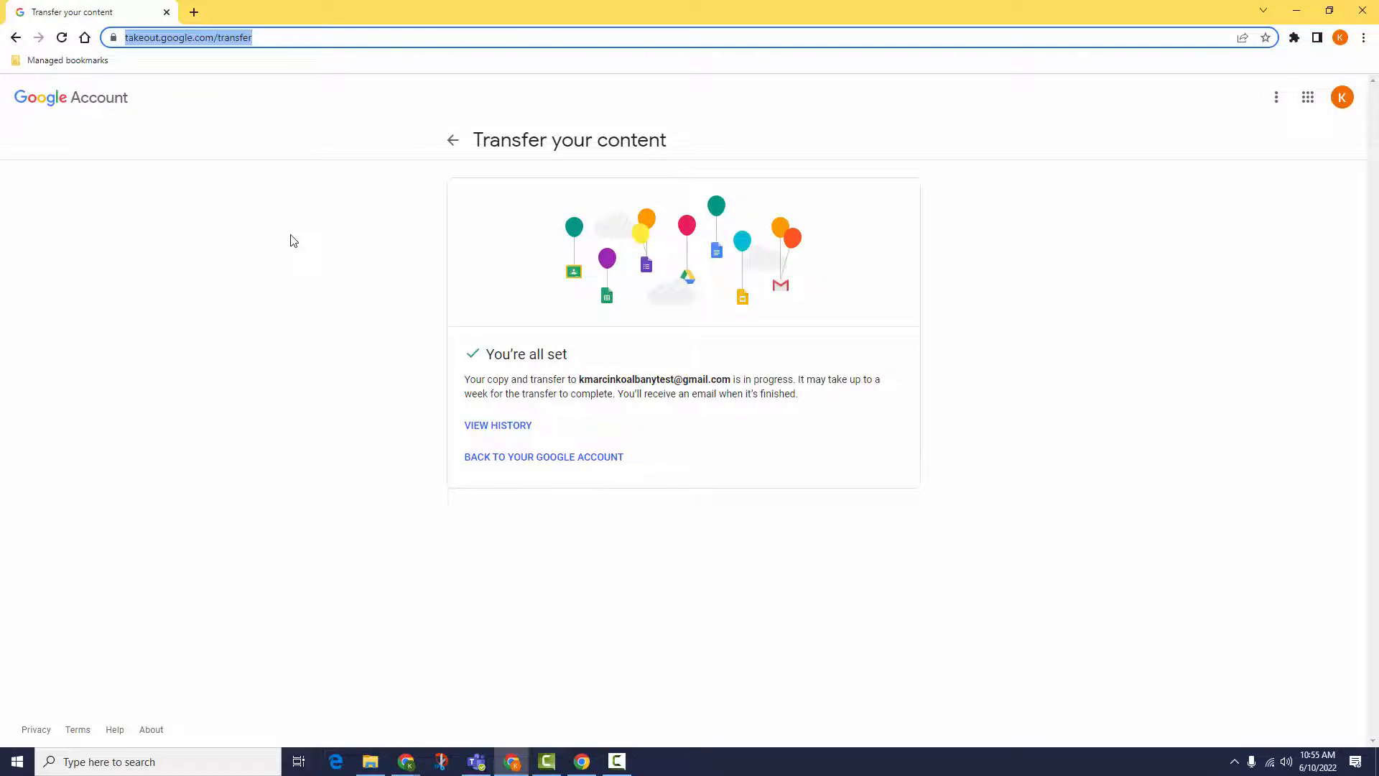
Step: Go to takeout.google.com and deselect all products, leaving 0 of 45 selected
text(takeout.go)
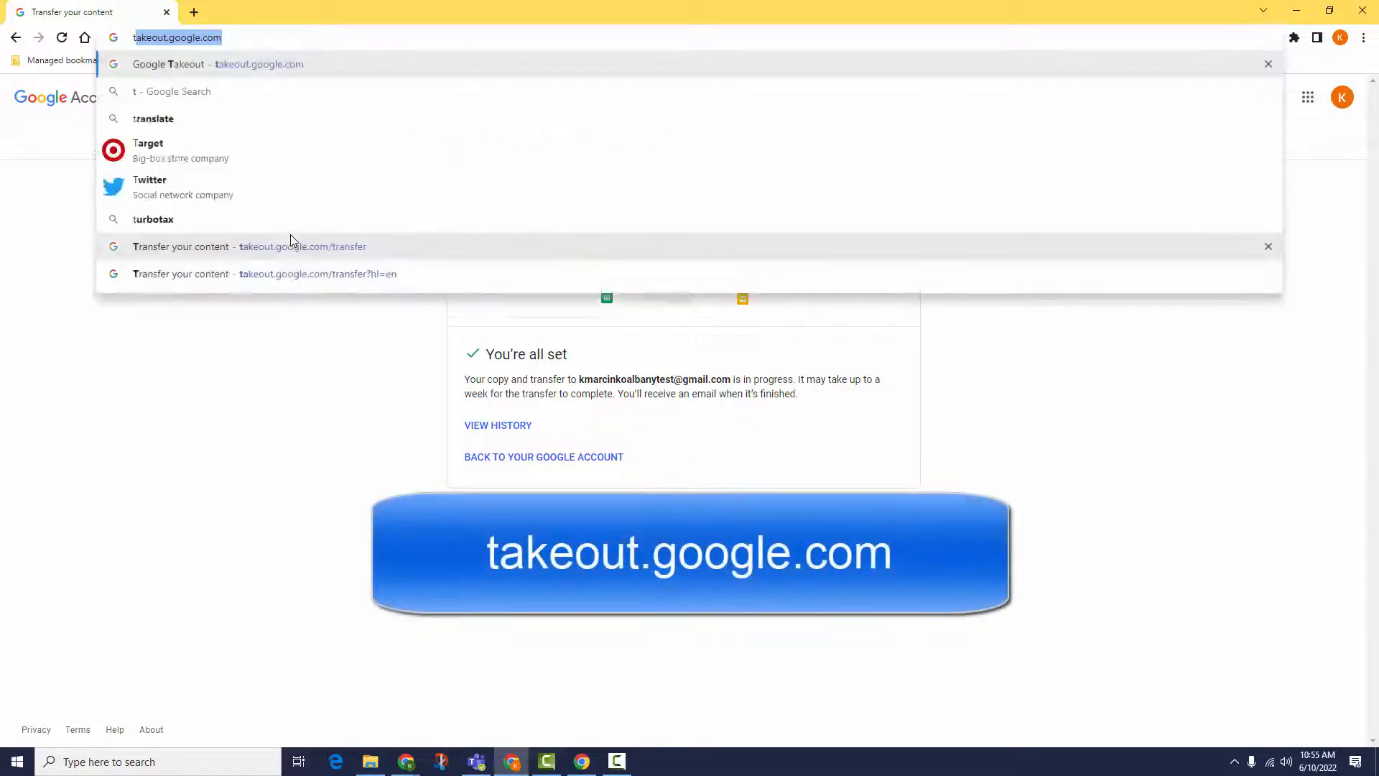
text(ogle.com)
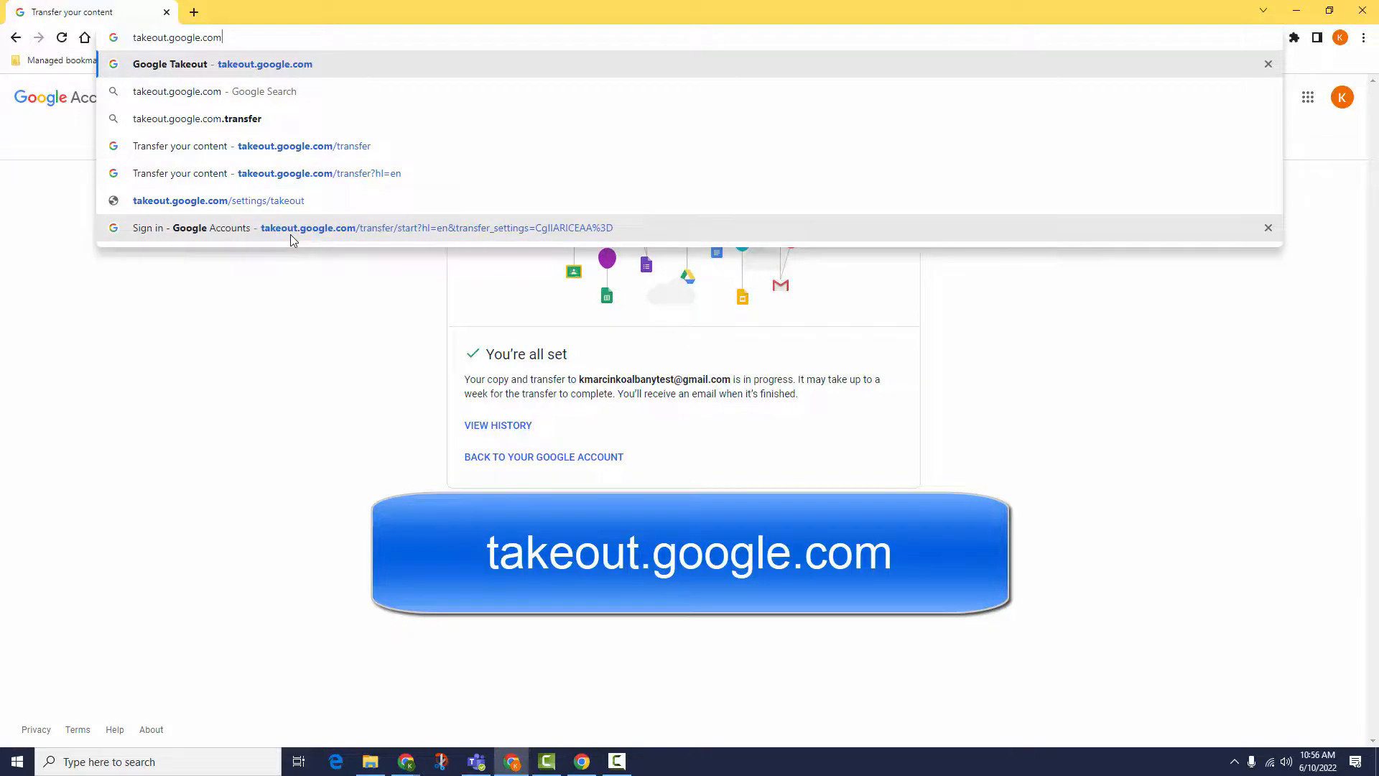
key(Return)
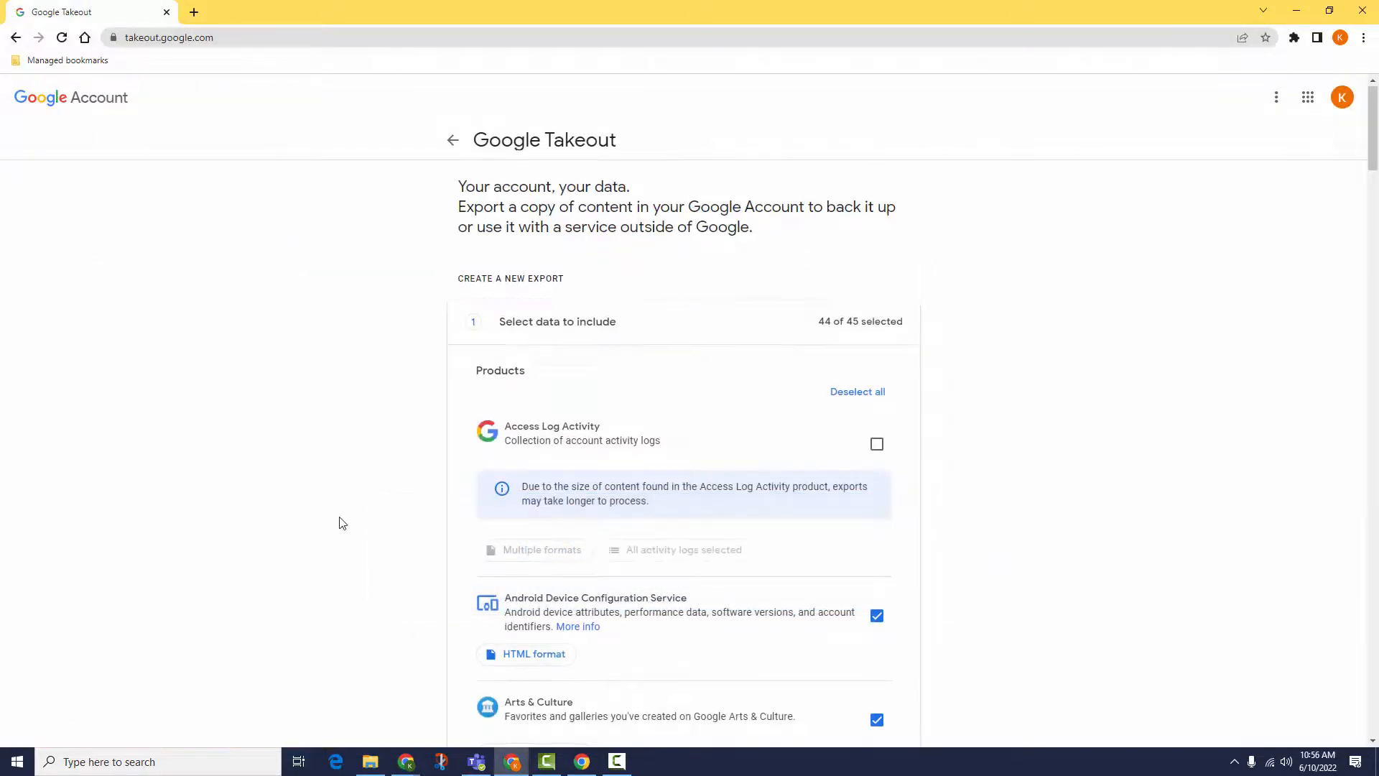
scroll(341, 523, down, 10)
scroll(342, 523, up, 8)
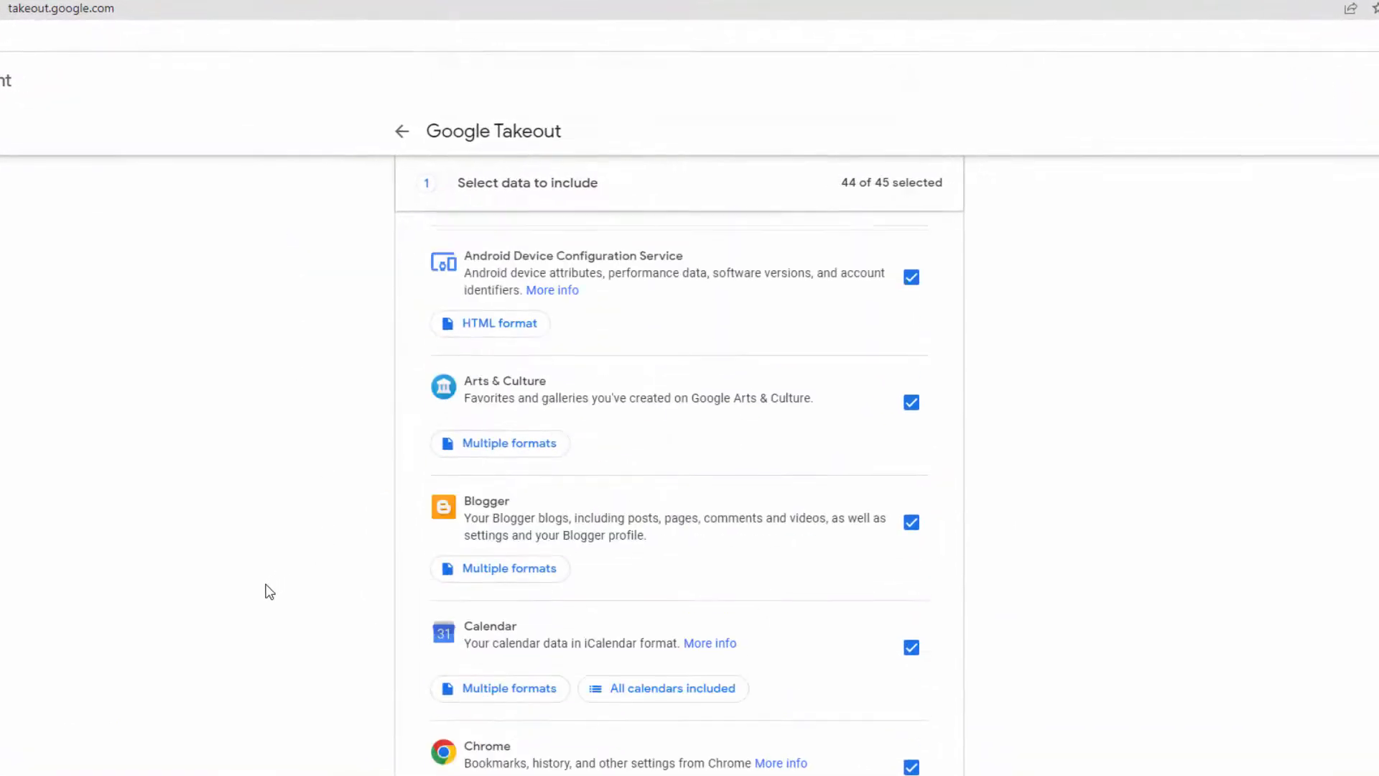
scroll(269, 591, up, 5)
click(898, 434)
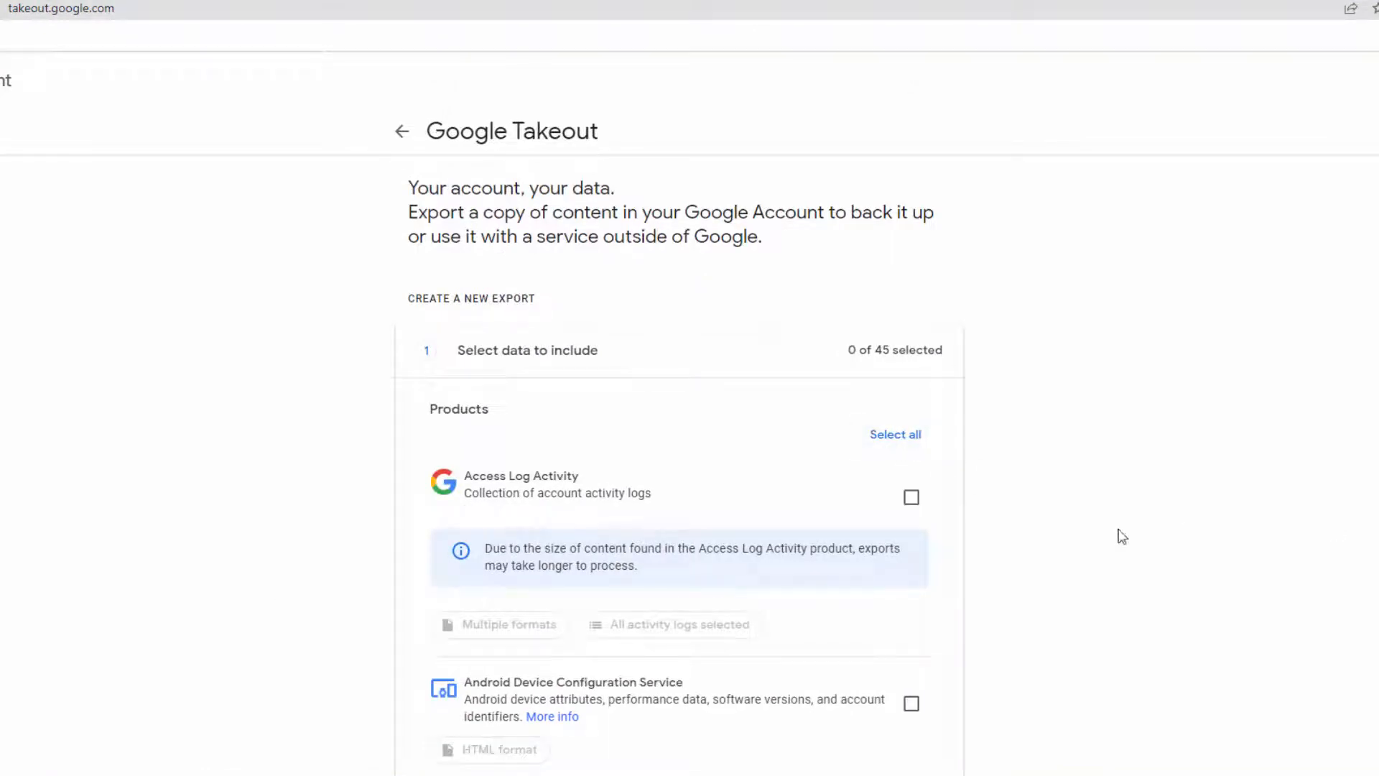
scroll(1063, 533, down, 6)
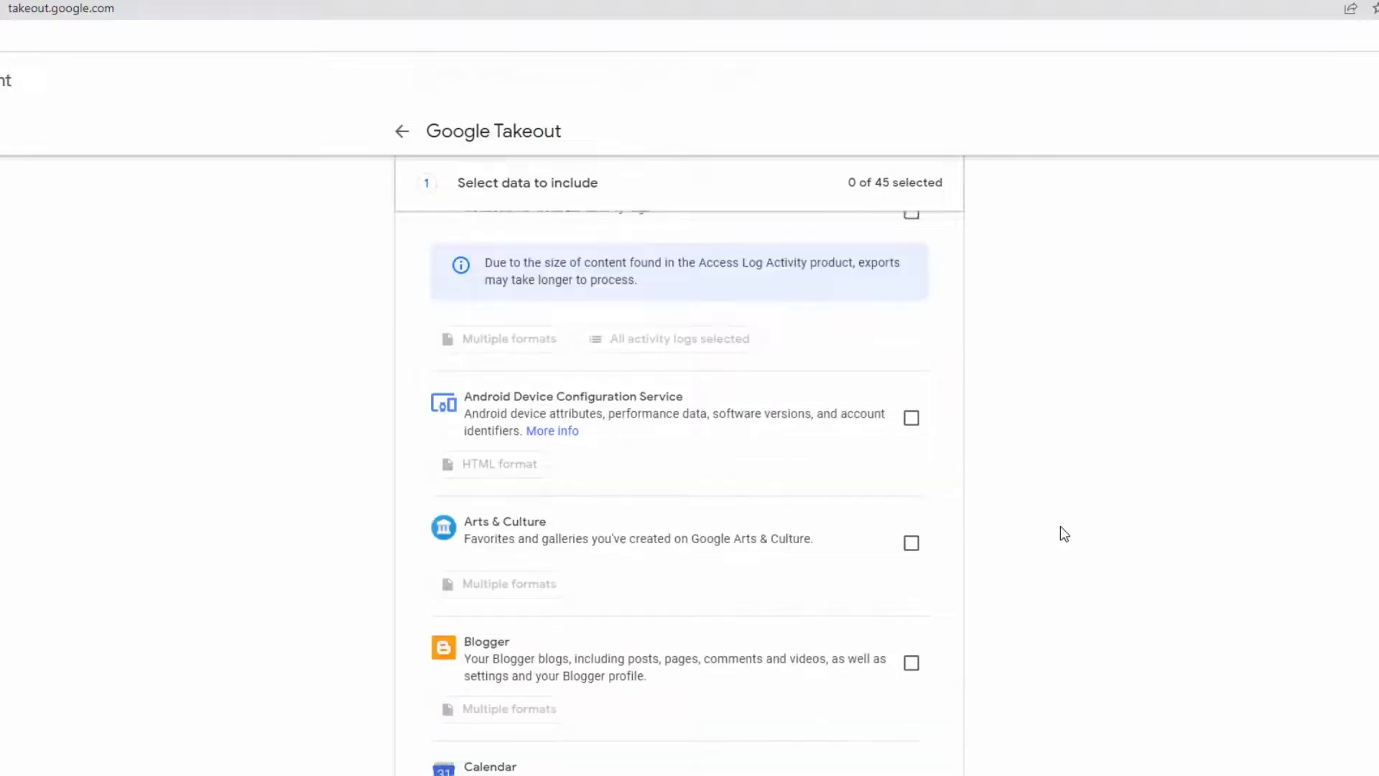
scroll(1064, 533, down, 6)
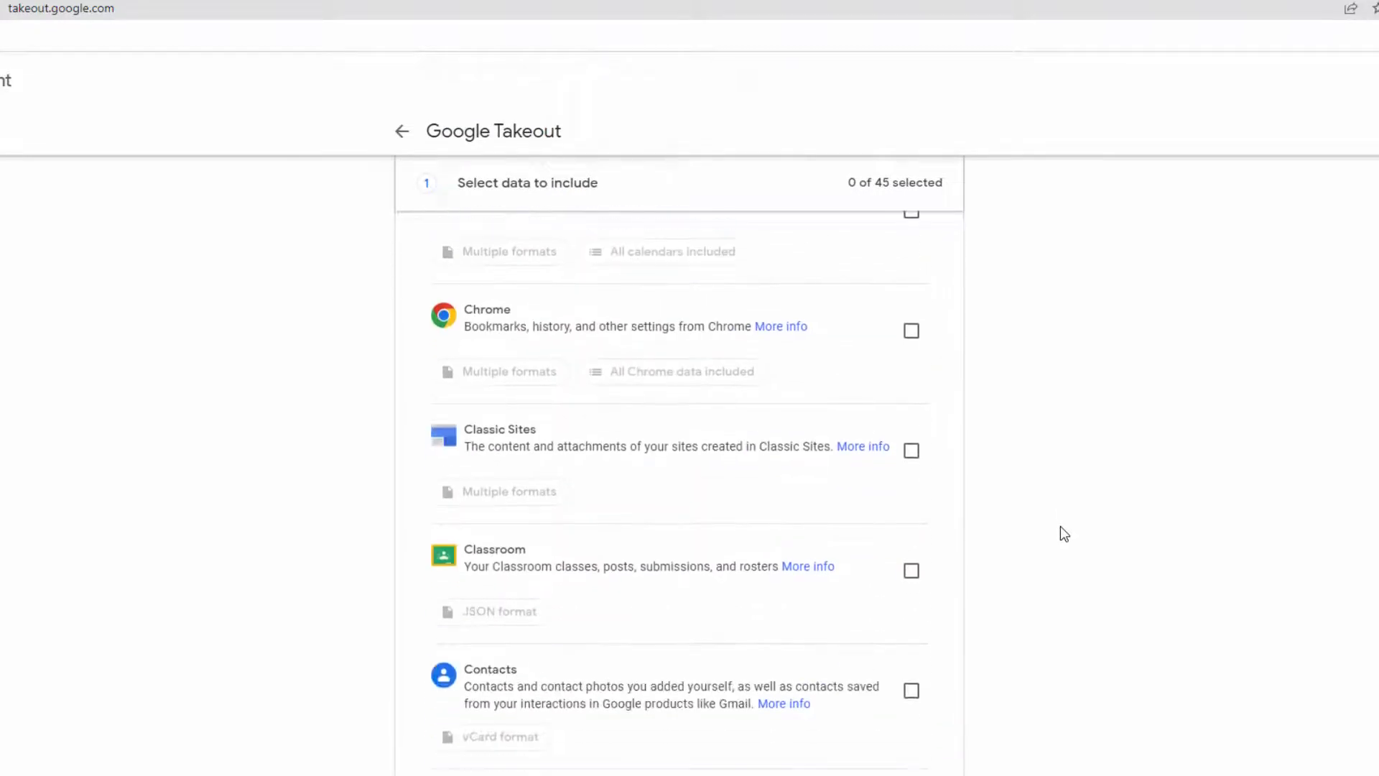
scroll(1061, 527, down, 1)
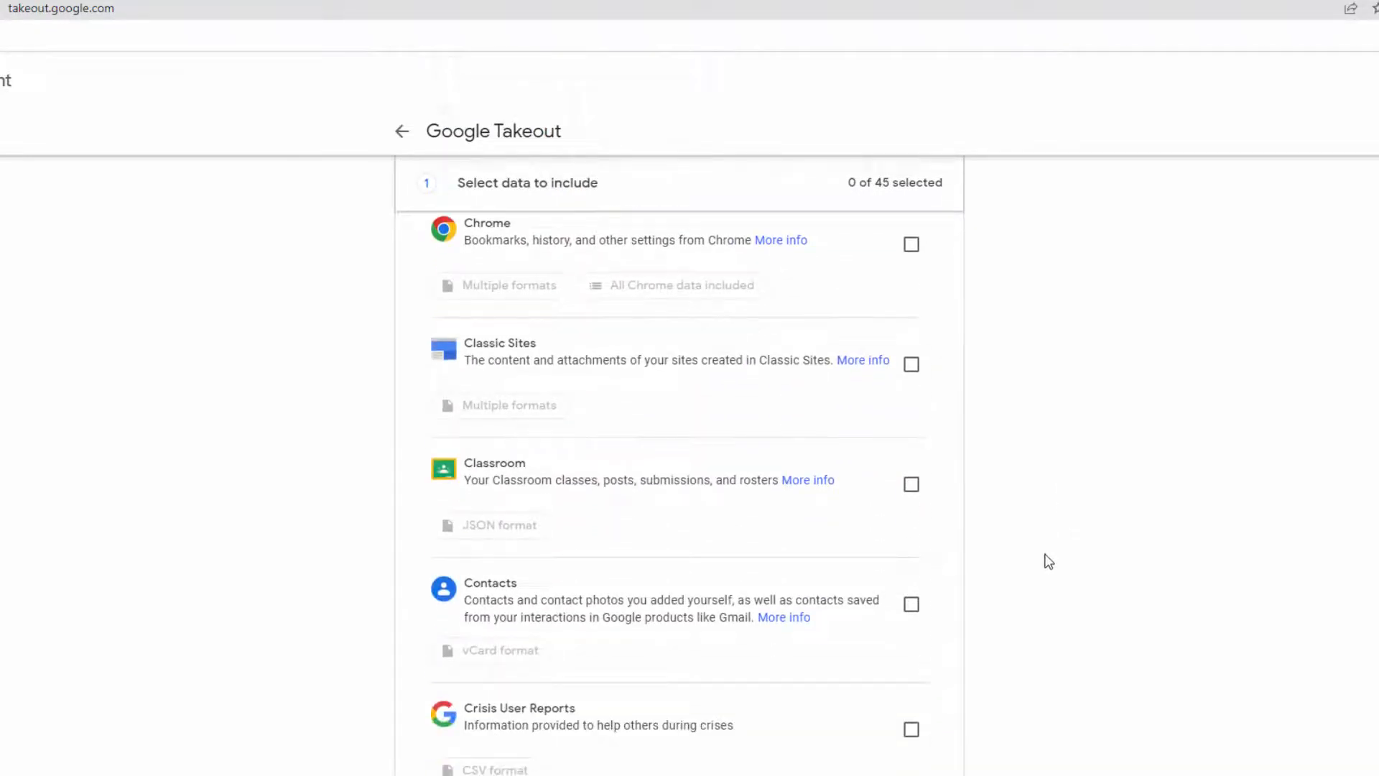
scroll(977, 652, down, 3)
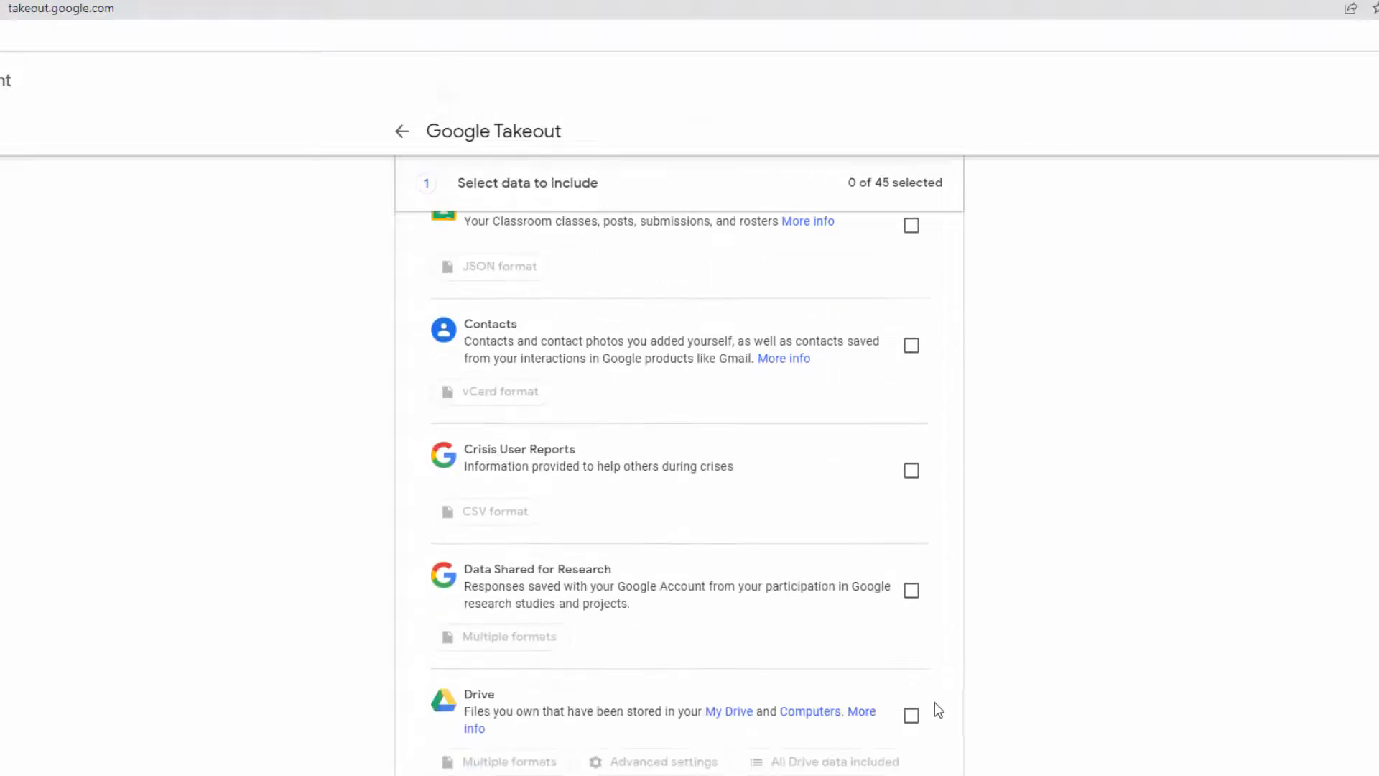
Step: Tick Drive in the Products list so the export shows 1 of 45 selected
click(912, 717)
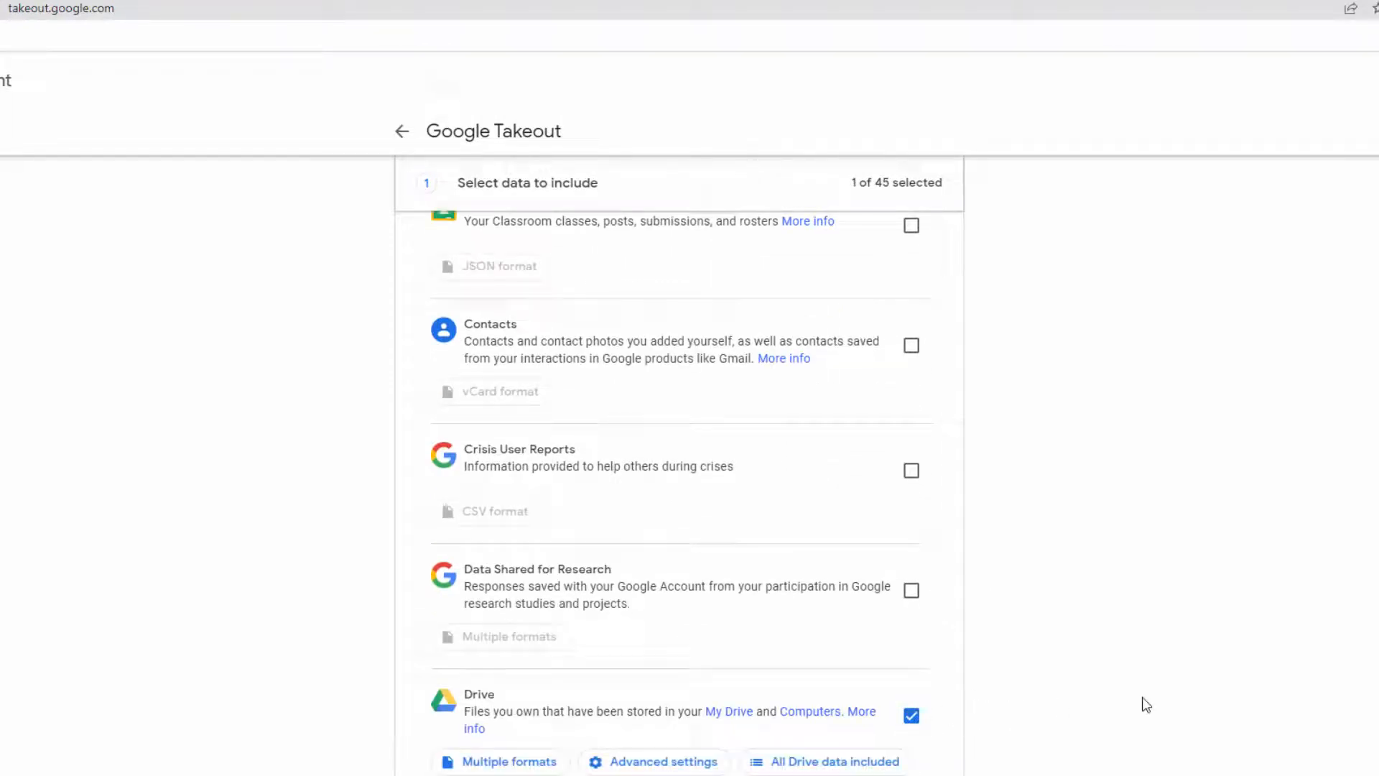
scroll(1140, 698, up, 3)
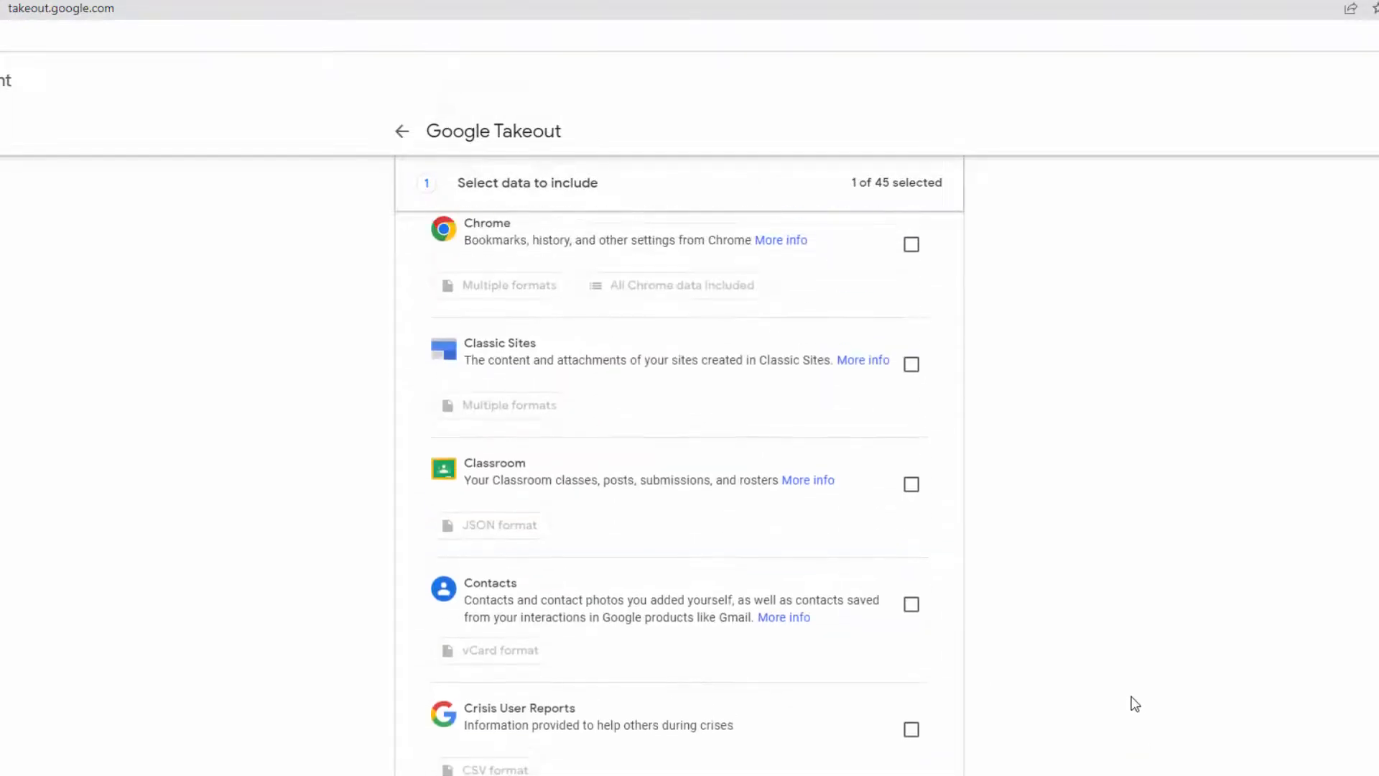
drag(466, 480, 779, 488)
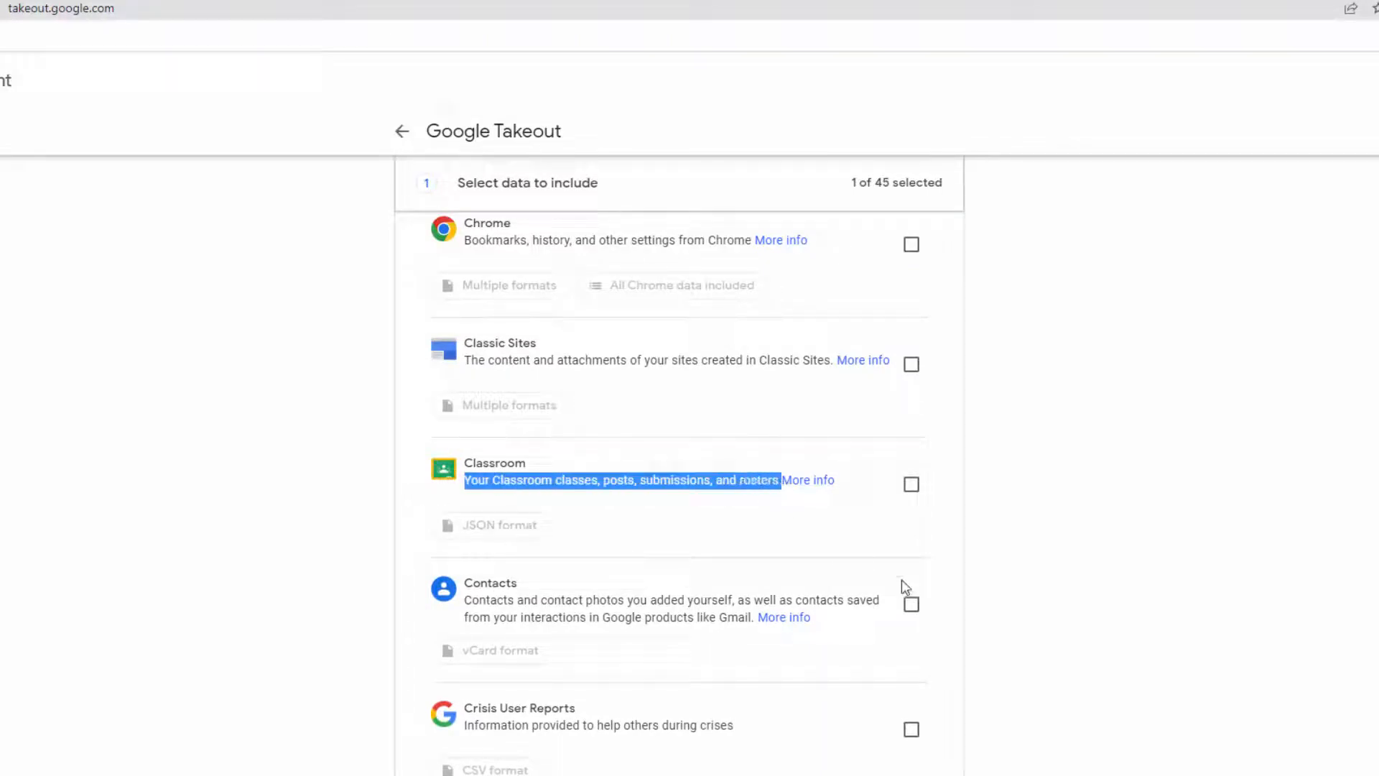
click(1214, 594)
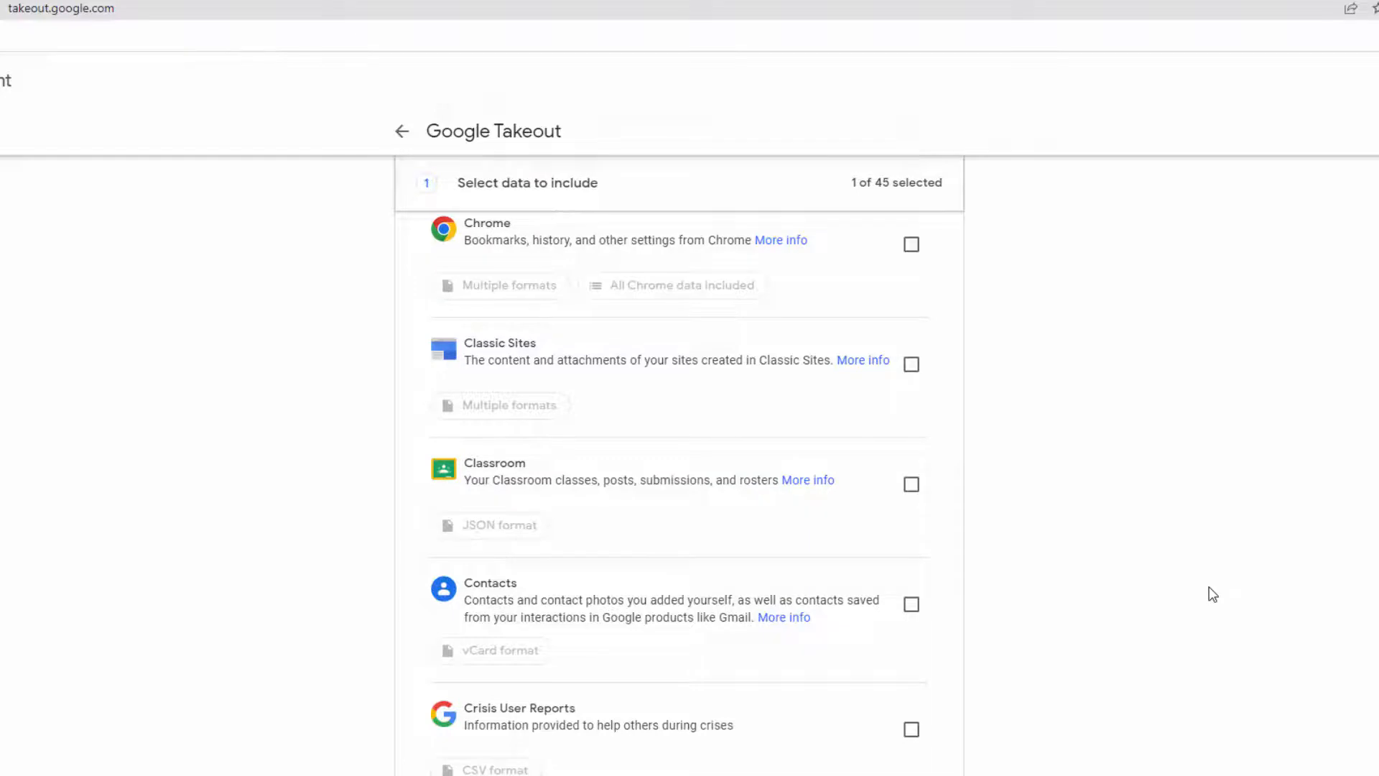
scroll(1178, 601, down, 4)
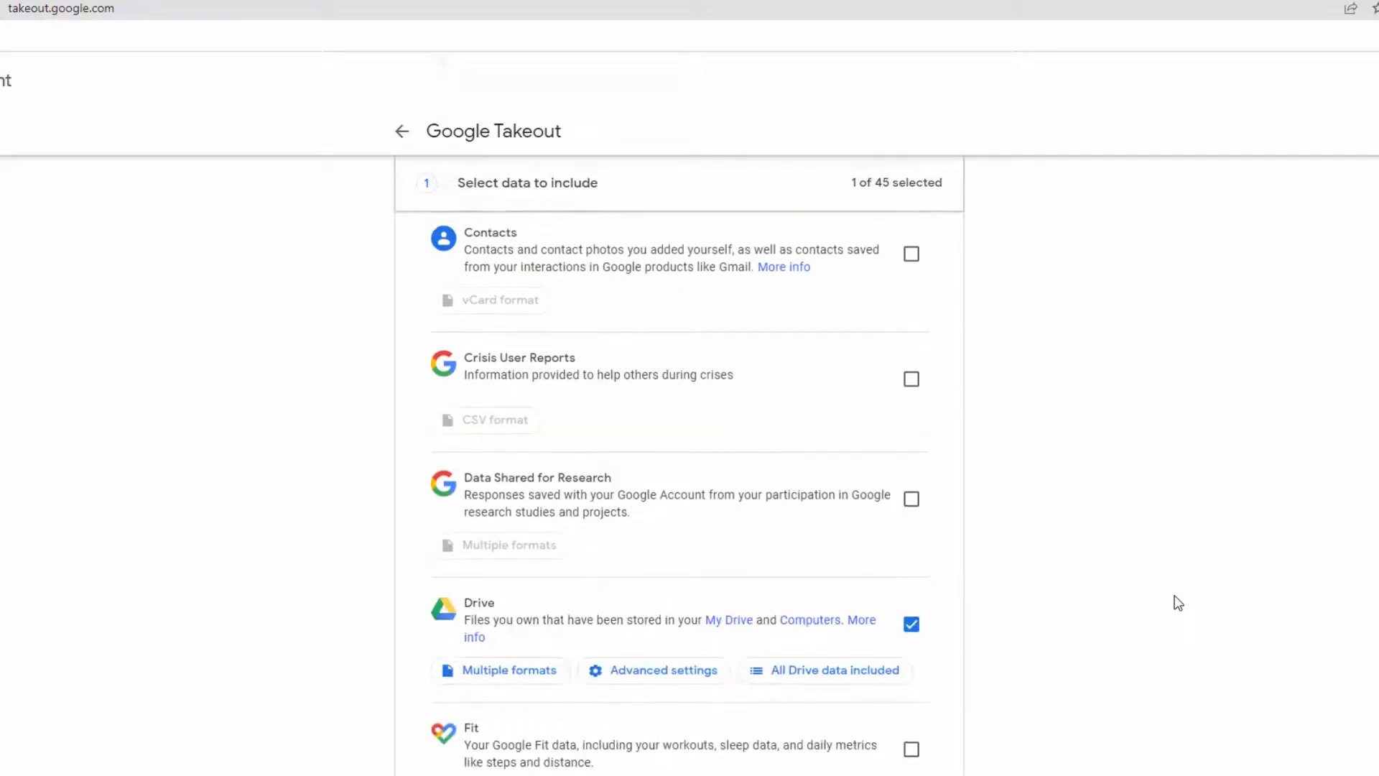
scroll(1178, 602, down, 2)
Step: Accept Drive's default formats: DOCX documents, XLSX spreadsheets and PPTX presentations
click(560, 513)
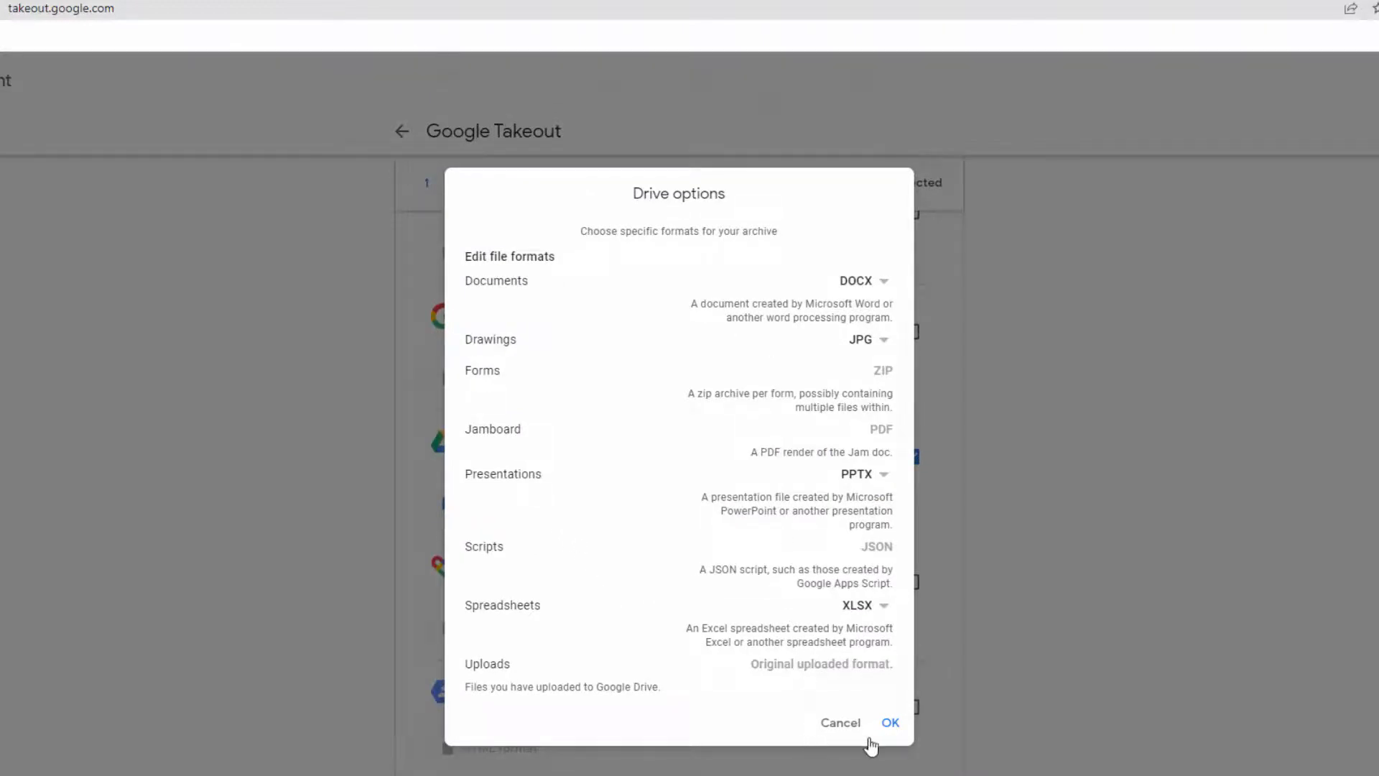
click(890, 722)
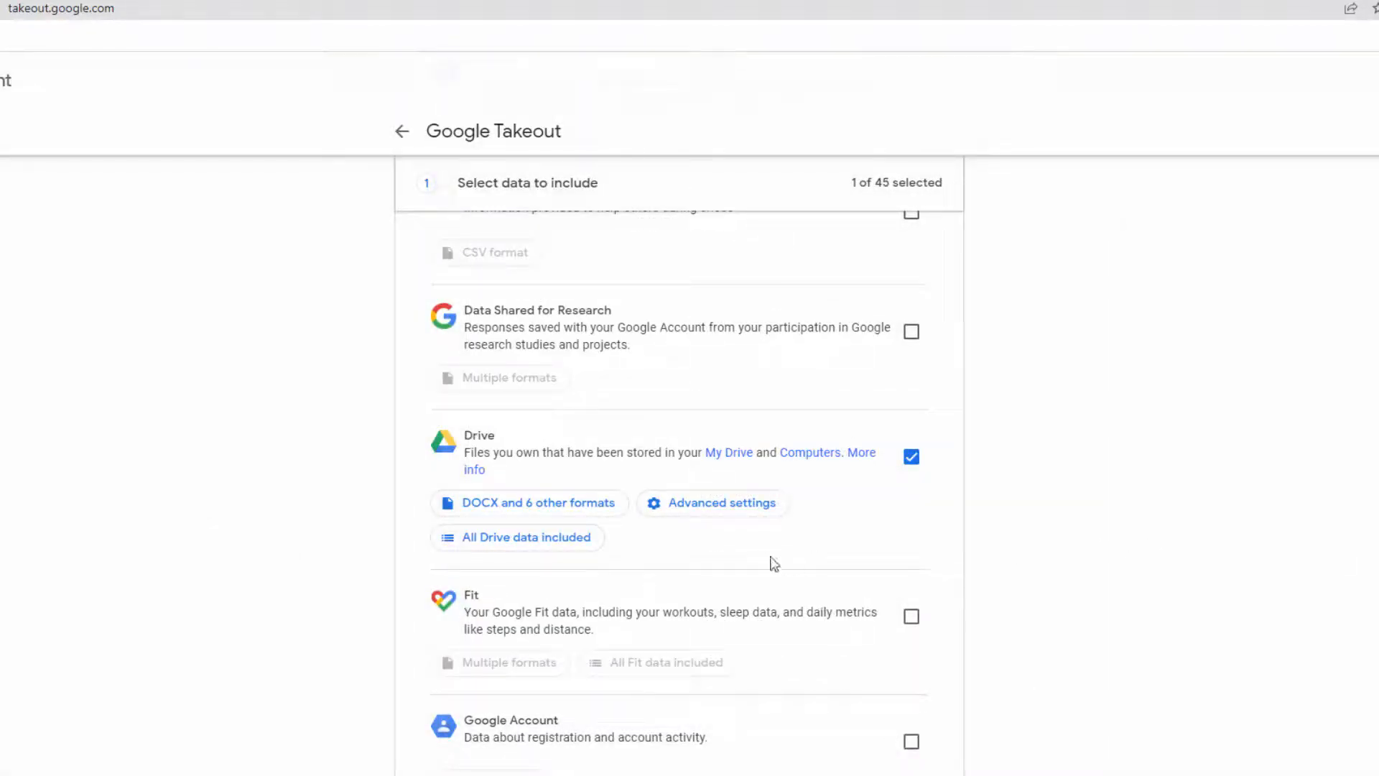
Step: Untick all files and folders, Classroom, Docs Preferences and Forms Data, keeping only the Takeout folder
click(582, 547)
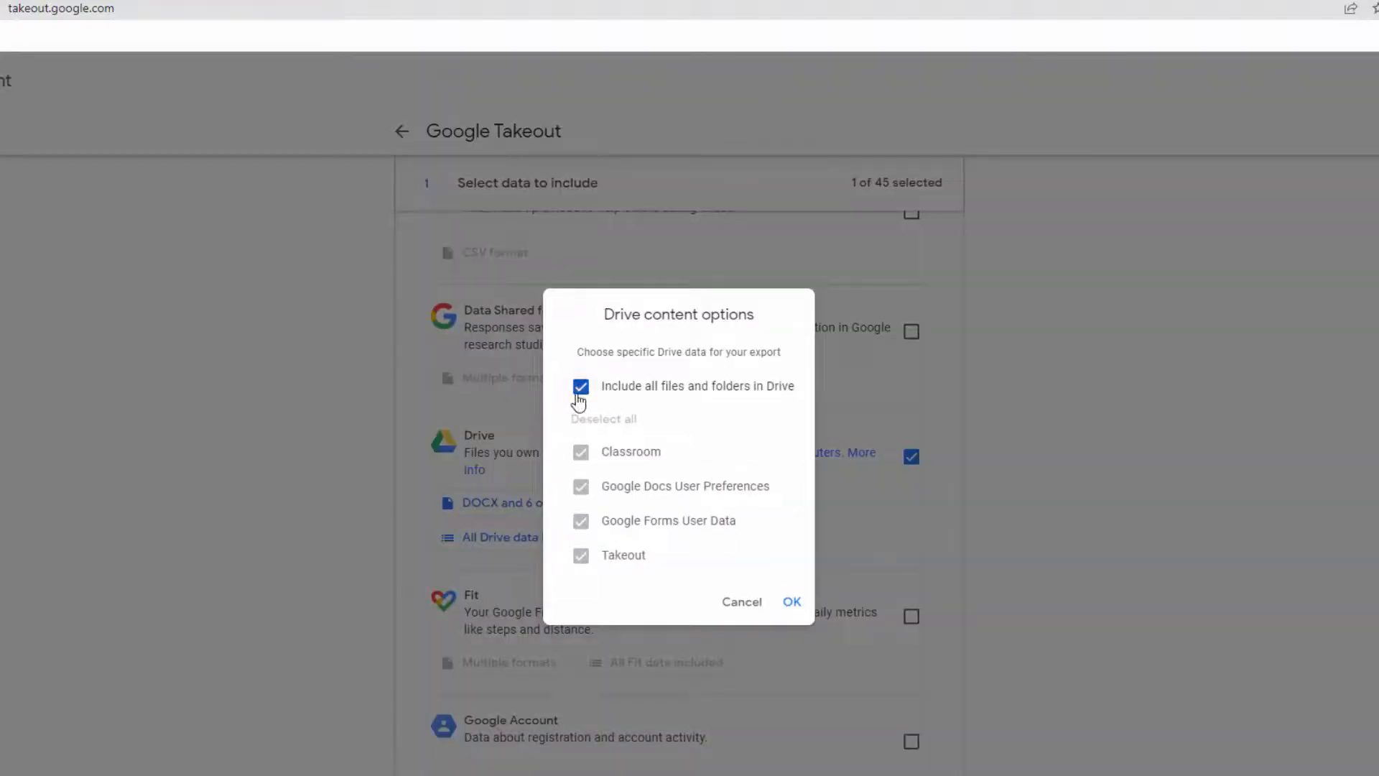
click(579, 392)
click(580, 459)
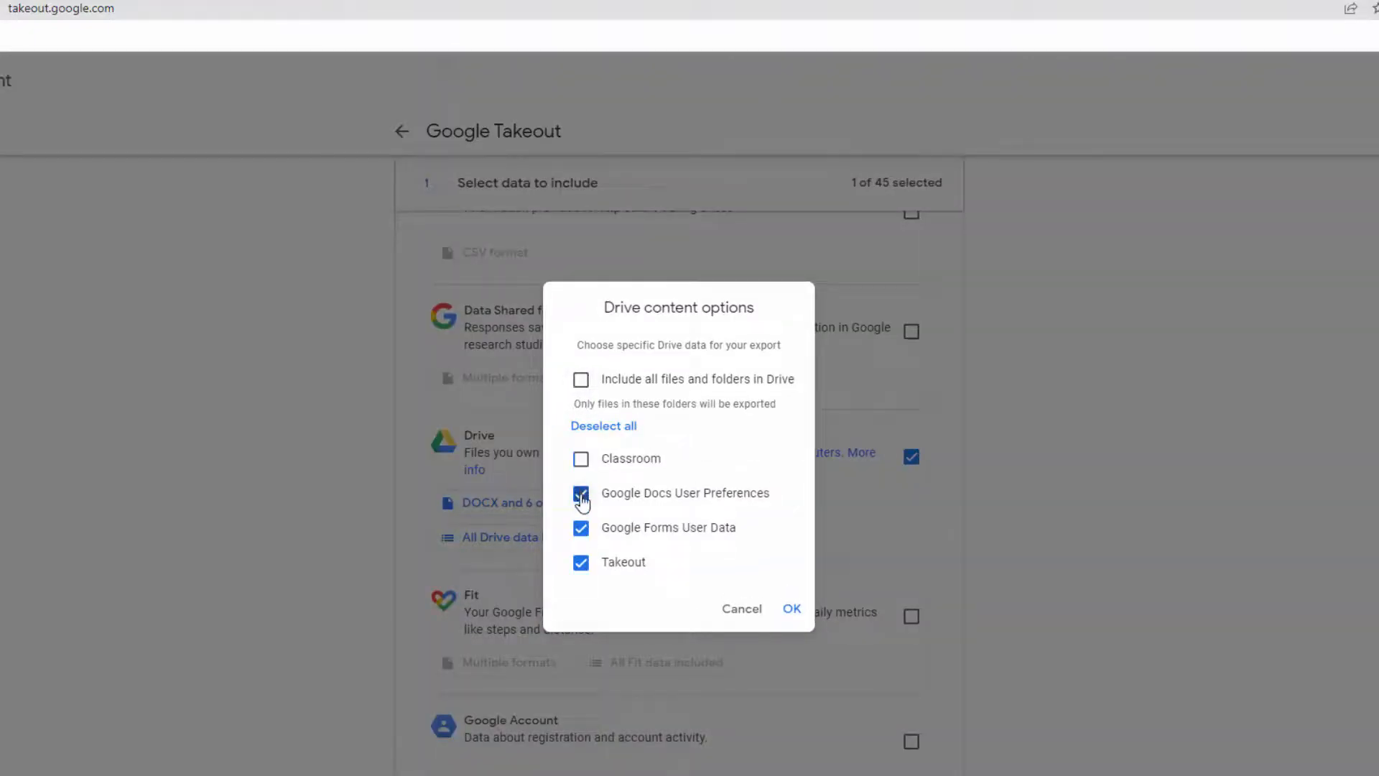
click(581, 495)
click(581, 529)
click(792, 610)
scroll(1117, 588, down, 6)
scroll(1117, 589, down, 20)
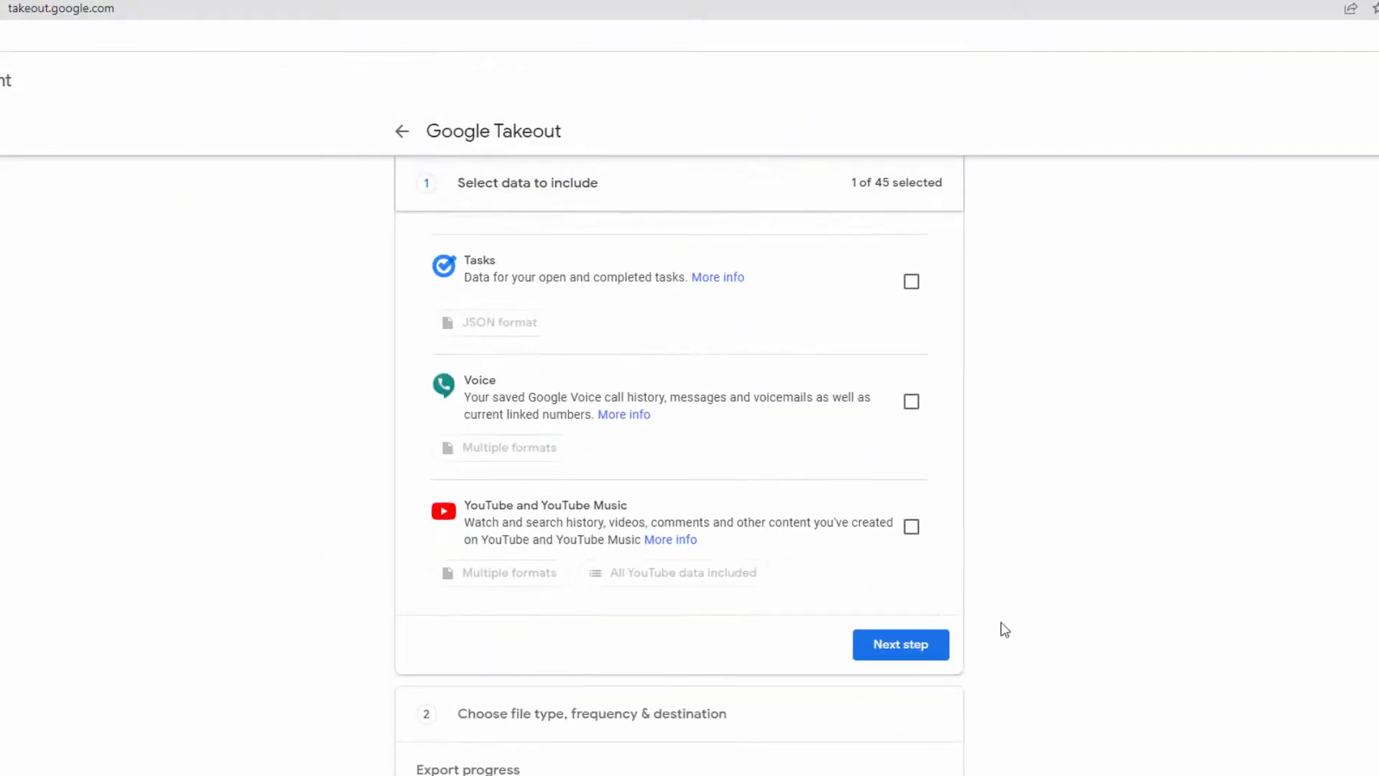
Step: Advance to step 2 and keep emailed download-link delivery, a one-time export, and .zip archives
click(932, 651)
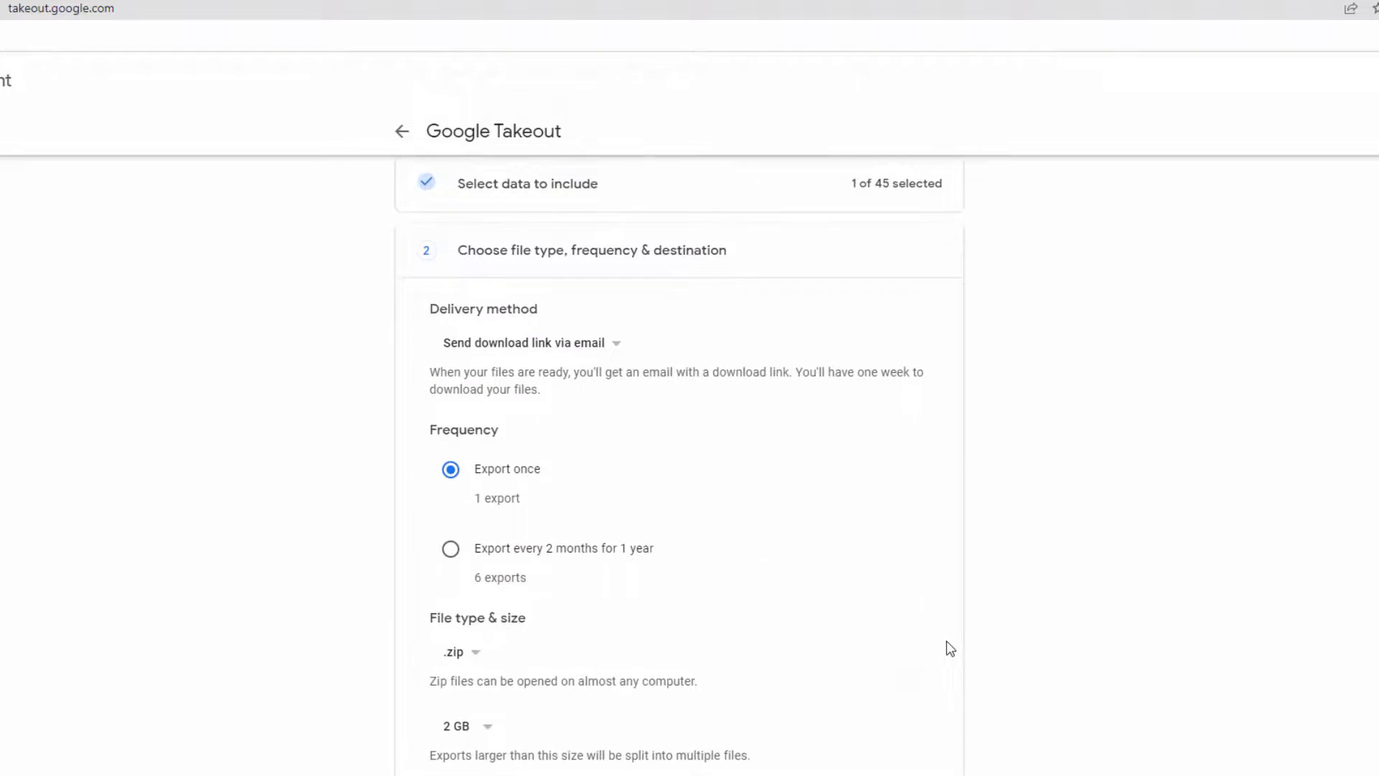
click(614, 352)
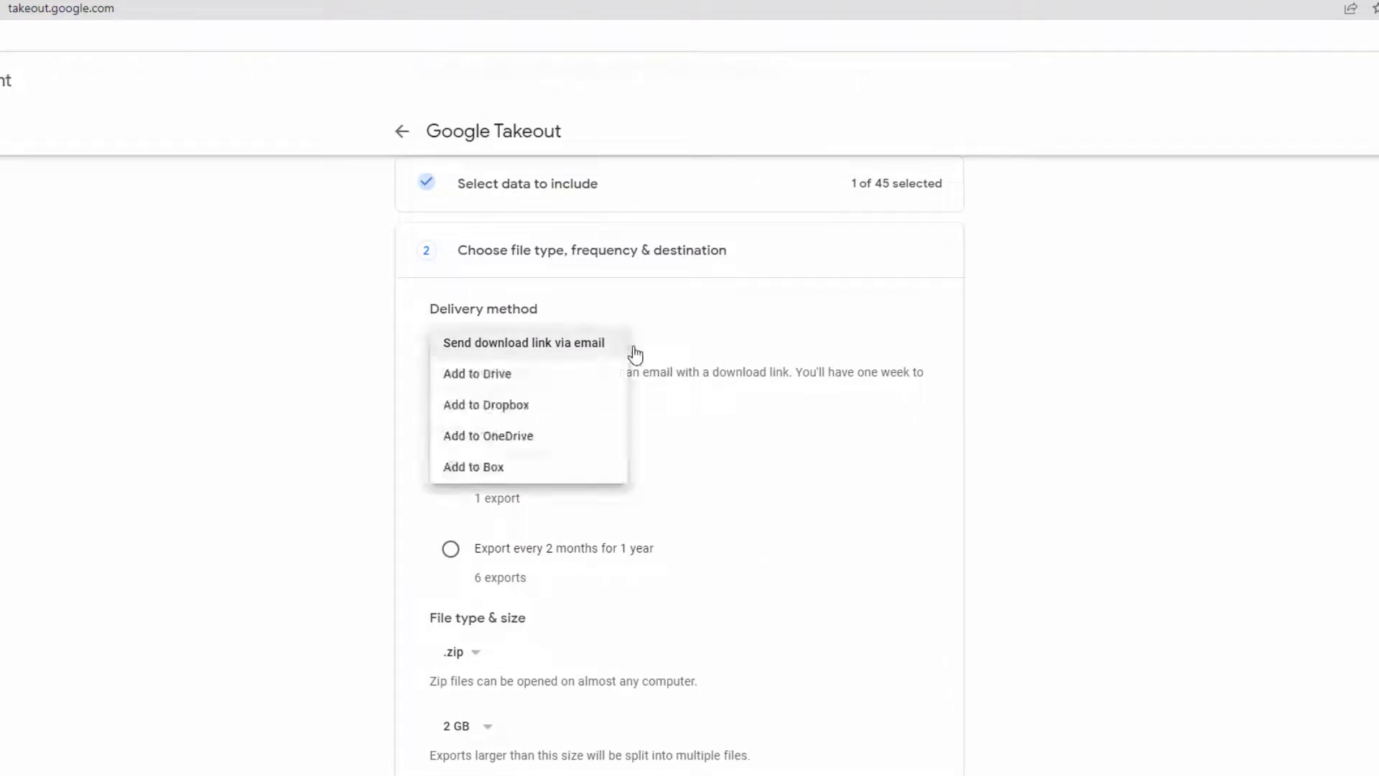
click(569, 350)
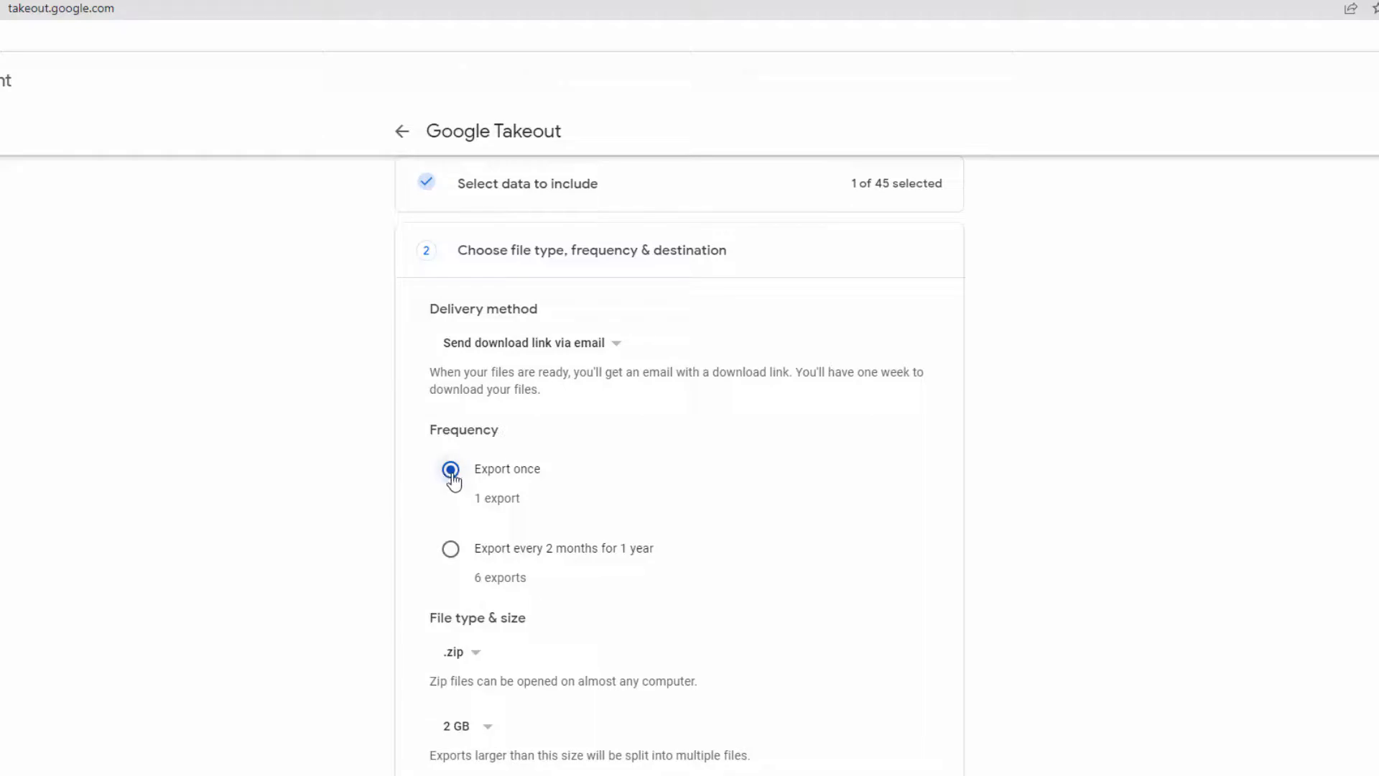
click(459, 653)
click(466, 658)
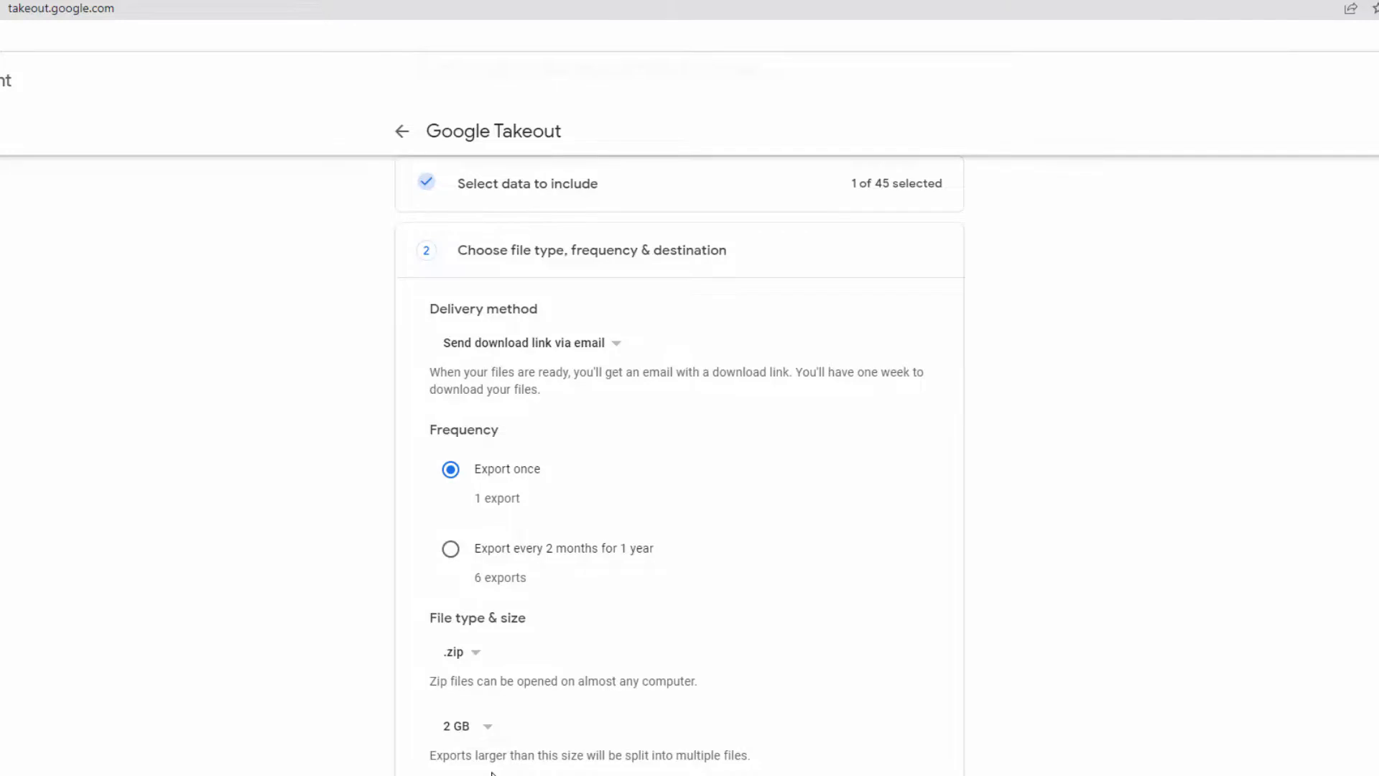
click(481, 727)
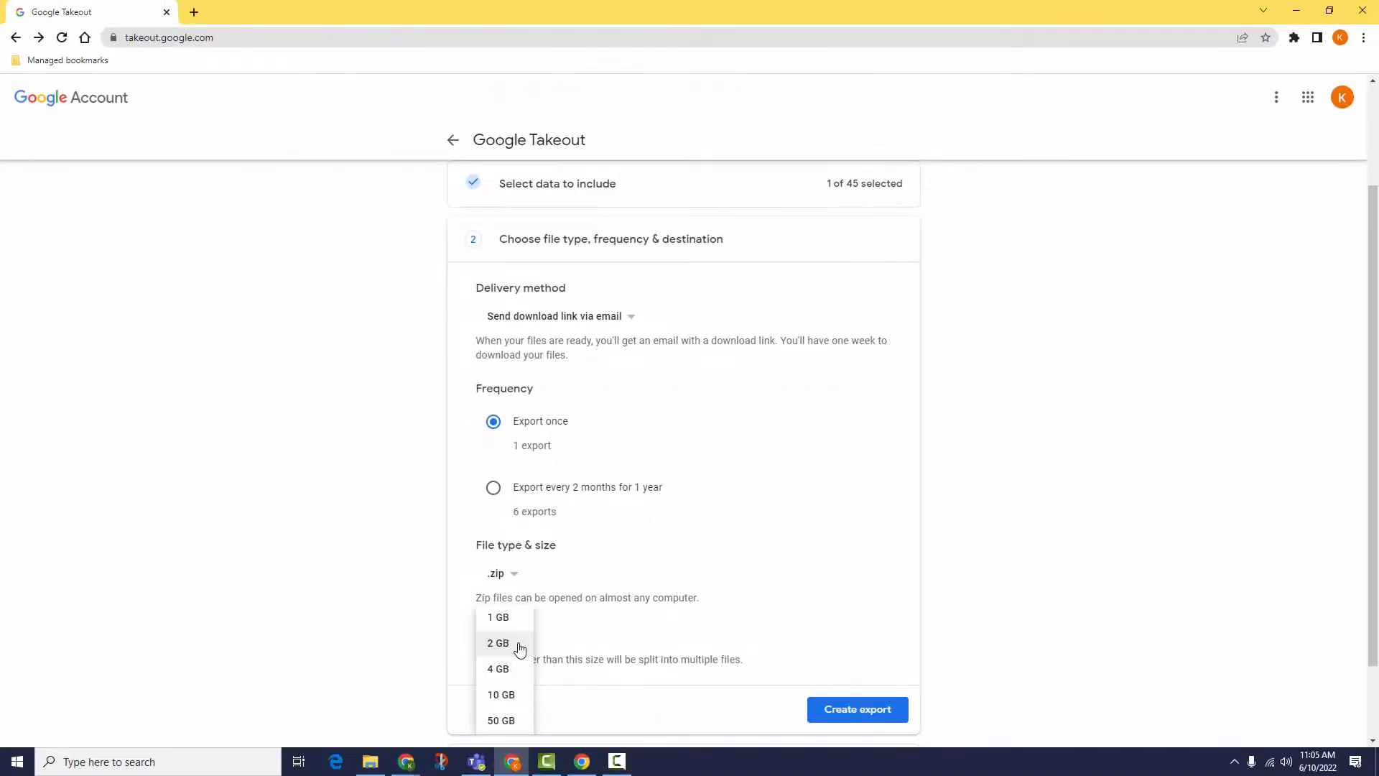
click(520, 645)
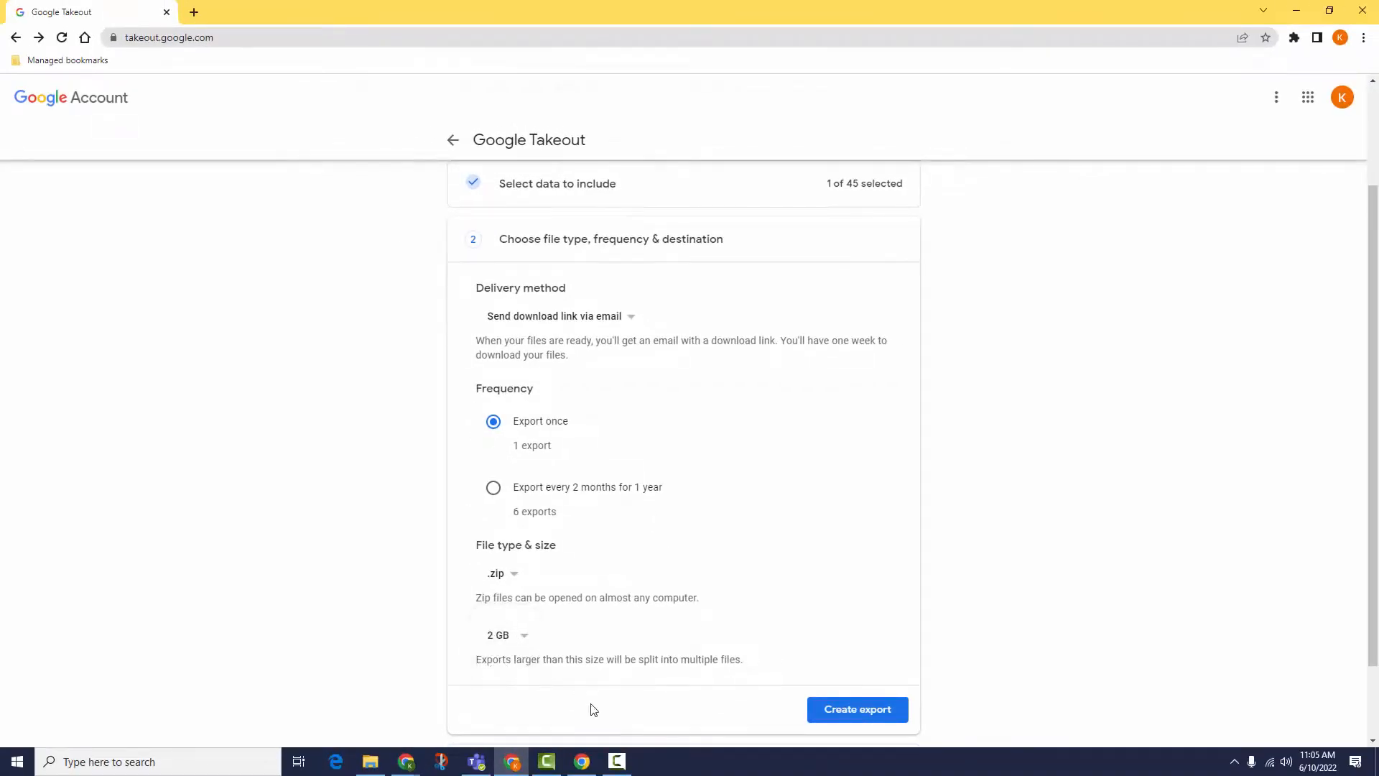
scroll(700, 664, down, 2)
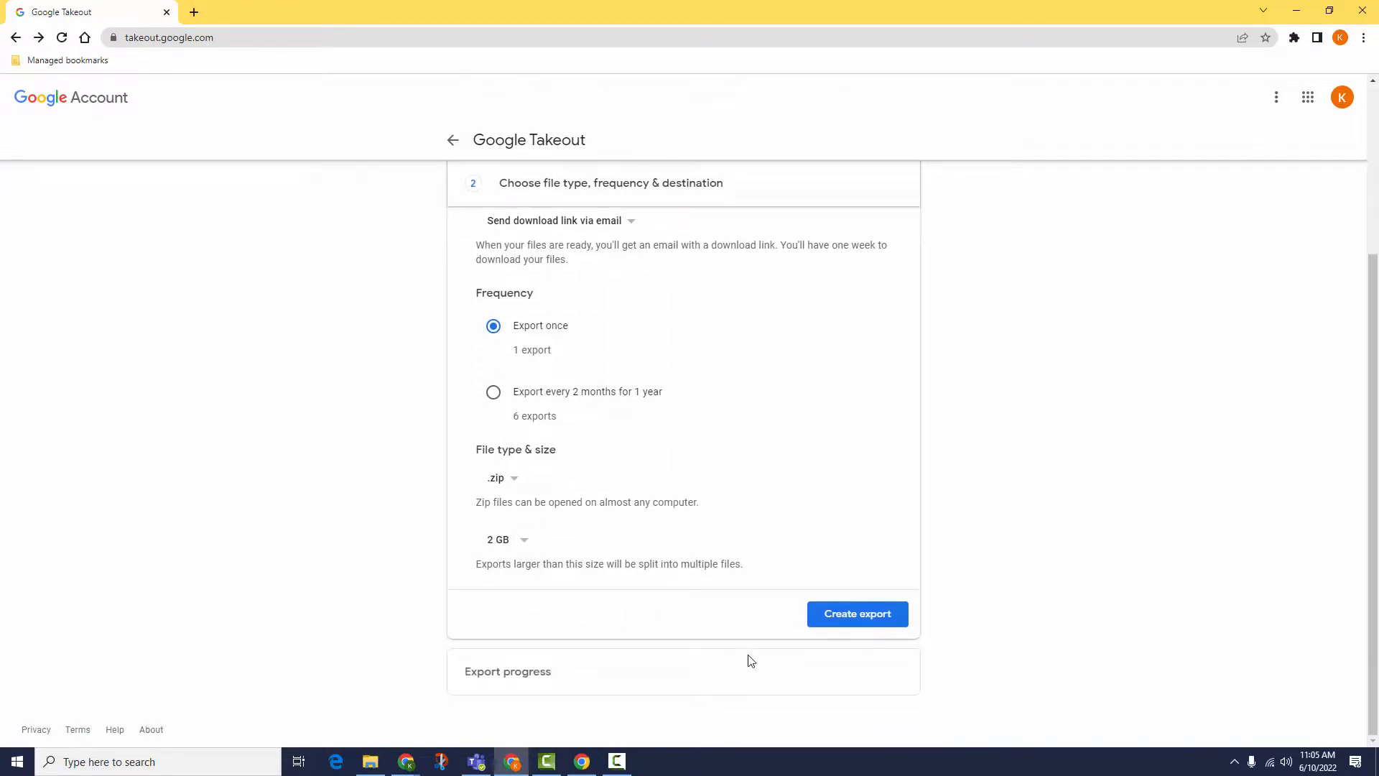
Step: Create the Drive export, then switch to the '1-Minute Tech Tip - Working with .Zip Files' YouTube video
click(877, 619)
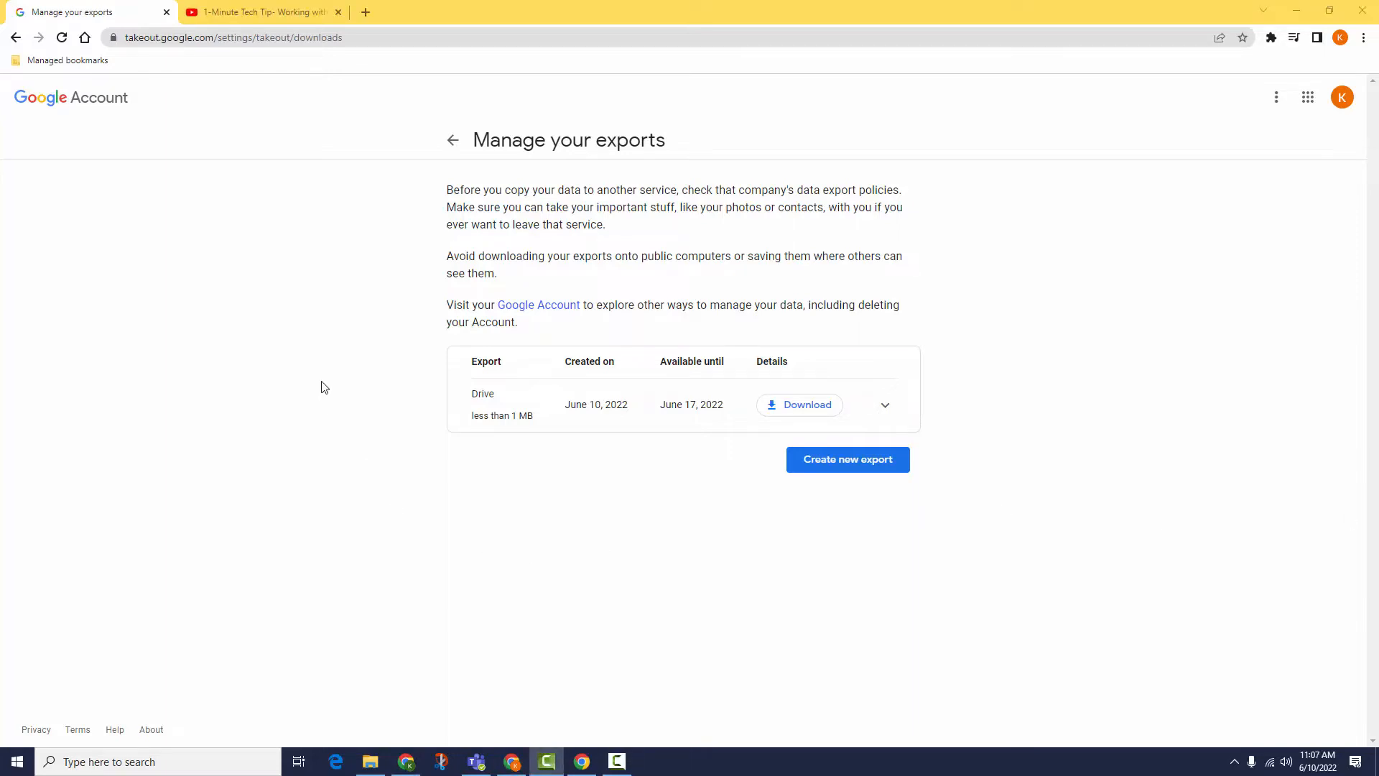
click(249, 15)
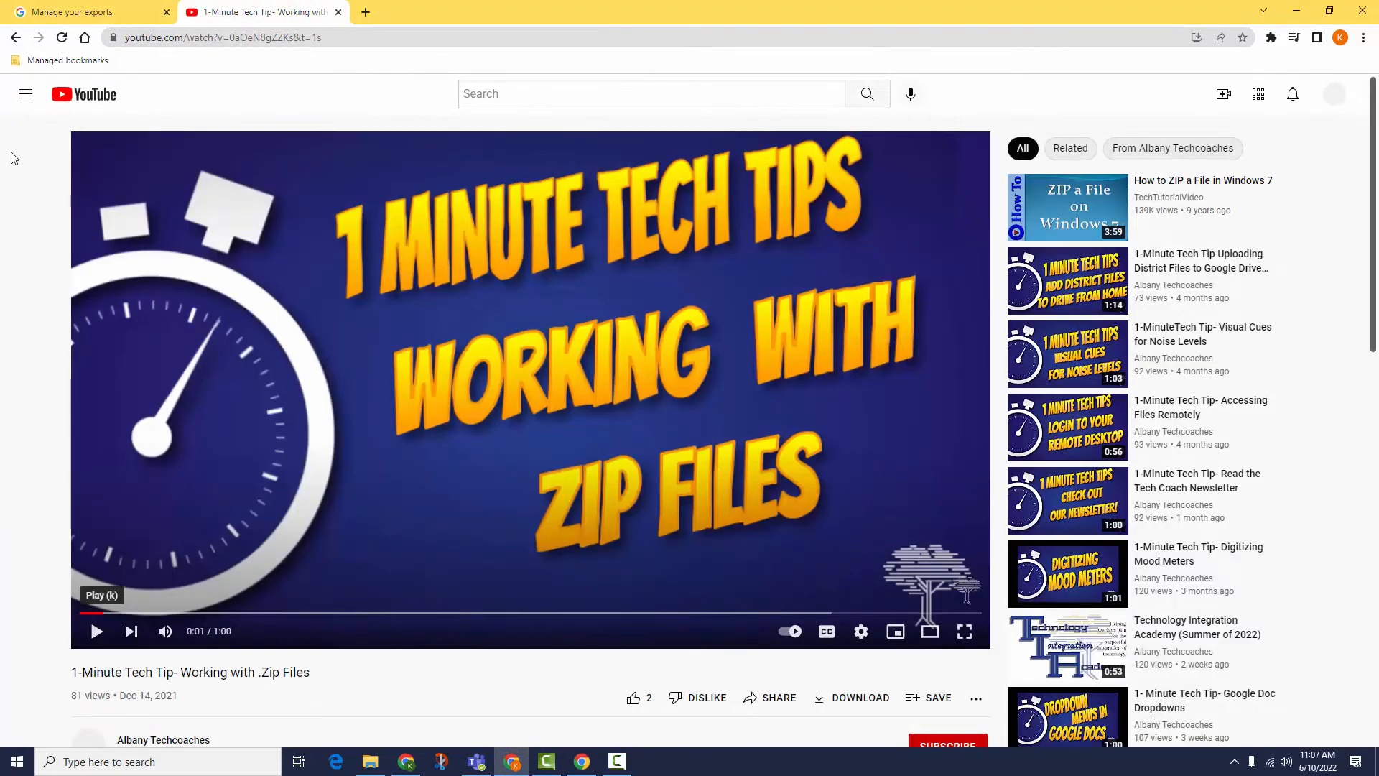
scroll(12, 157, down, 1)
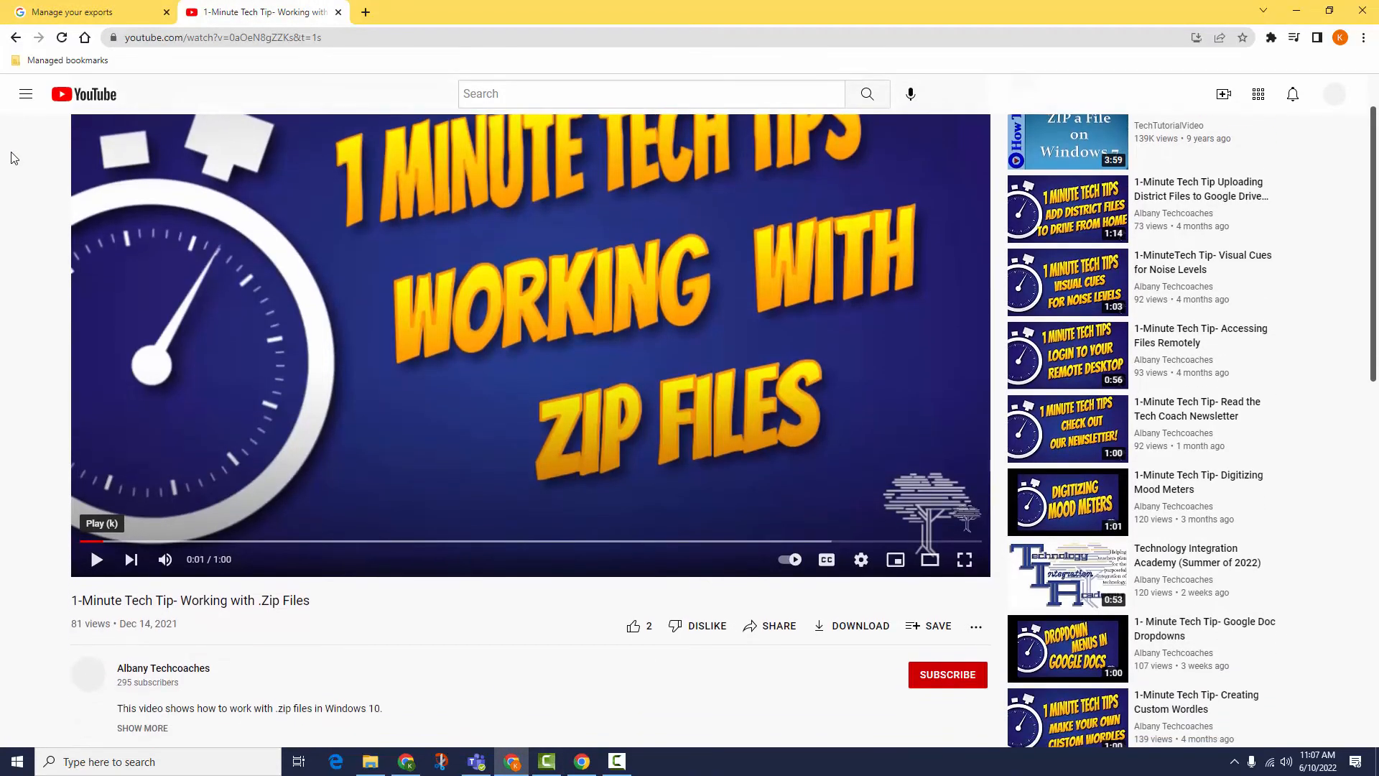